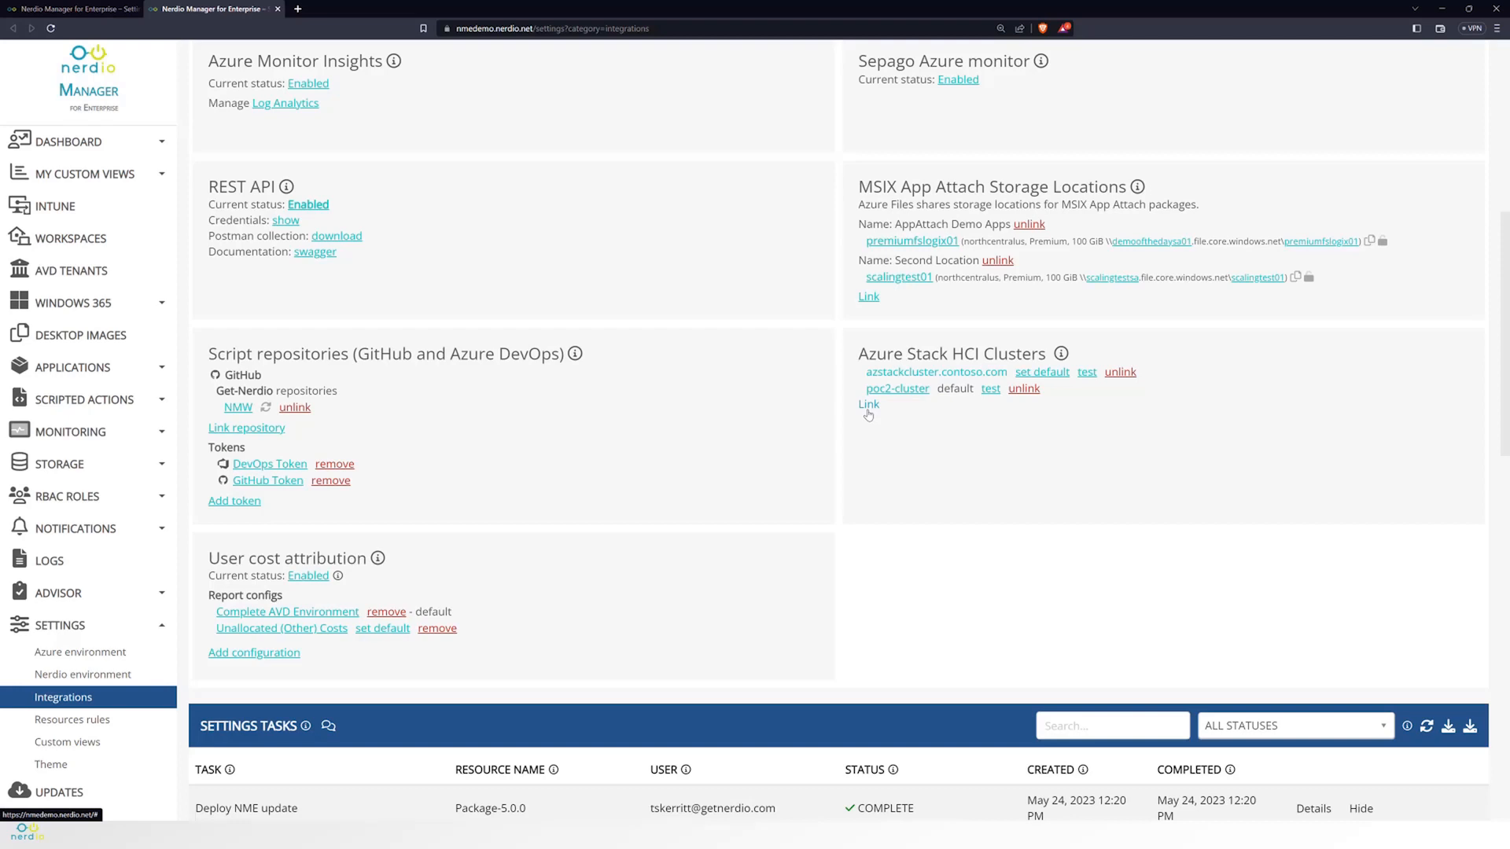
Open the Azure Stack HCI cluster linking form, and link the hybrid network nerdioexternal (nerdiopocrg) in the Azure environment settings
{"action": "left_click", "coordinate": [868, 405]}
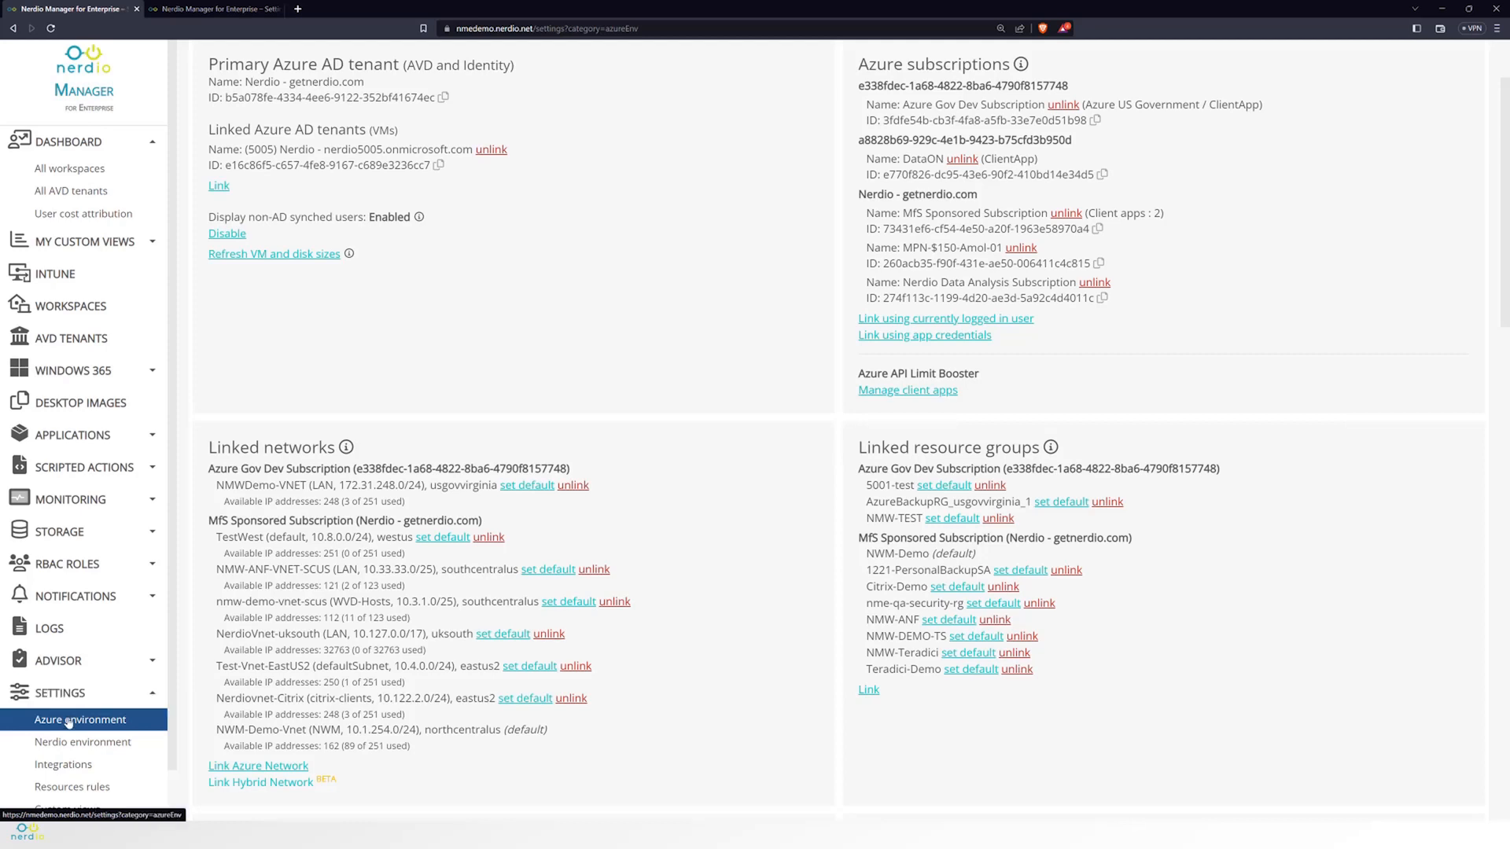
{"action": "left_click", "coordinate": [236, 784]}
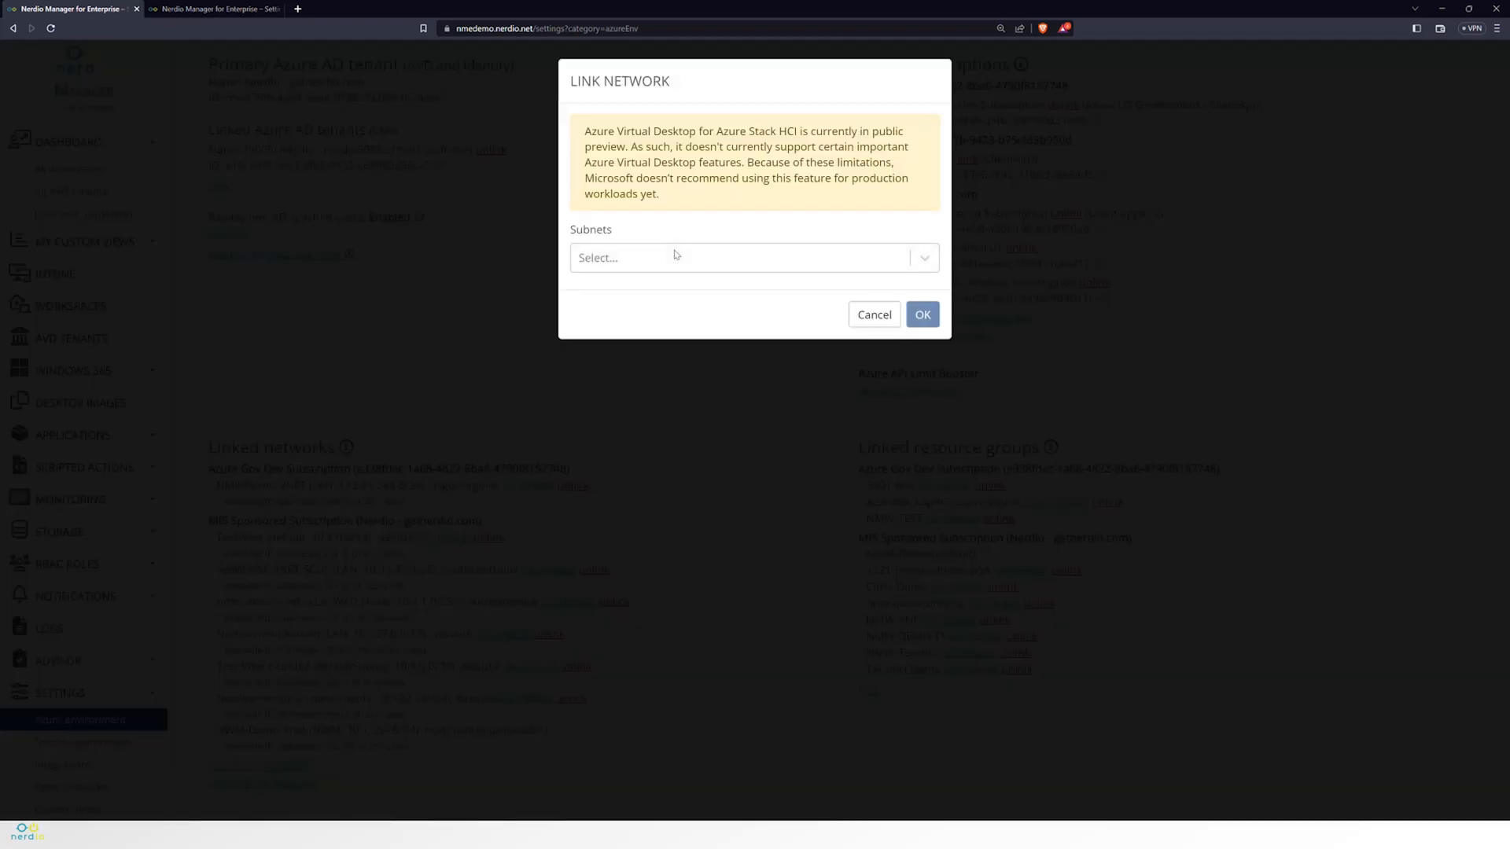
{"action": "left_click", "coordinate": [676, 260]}
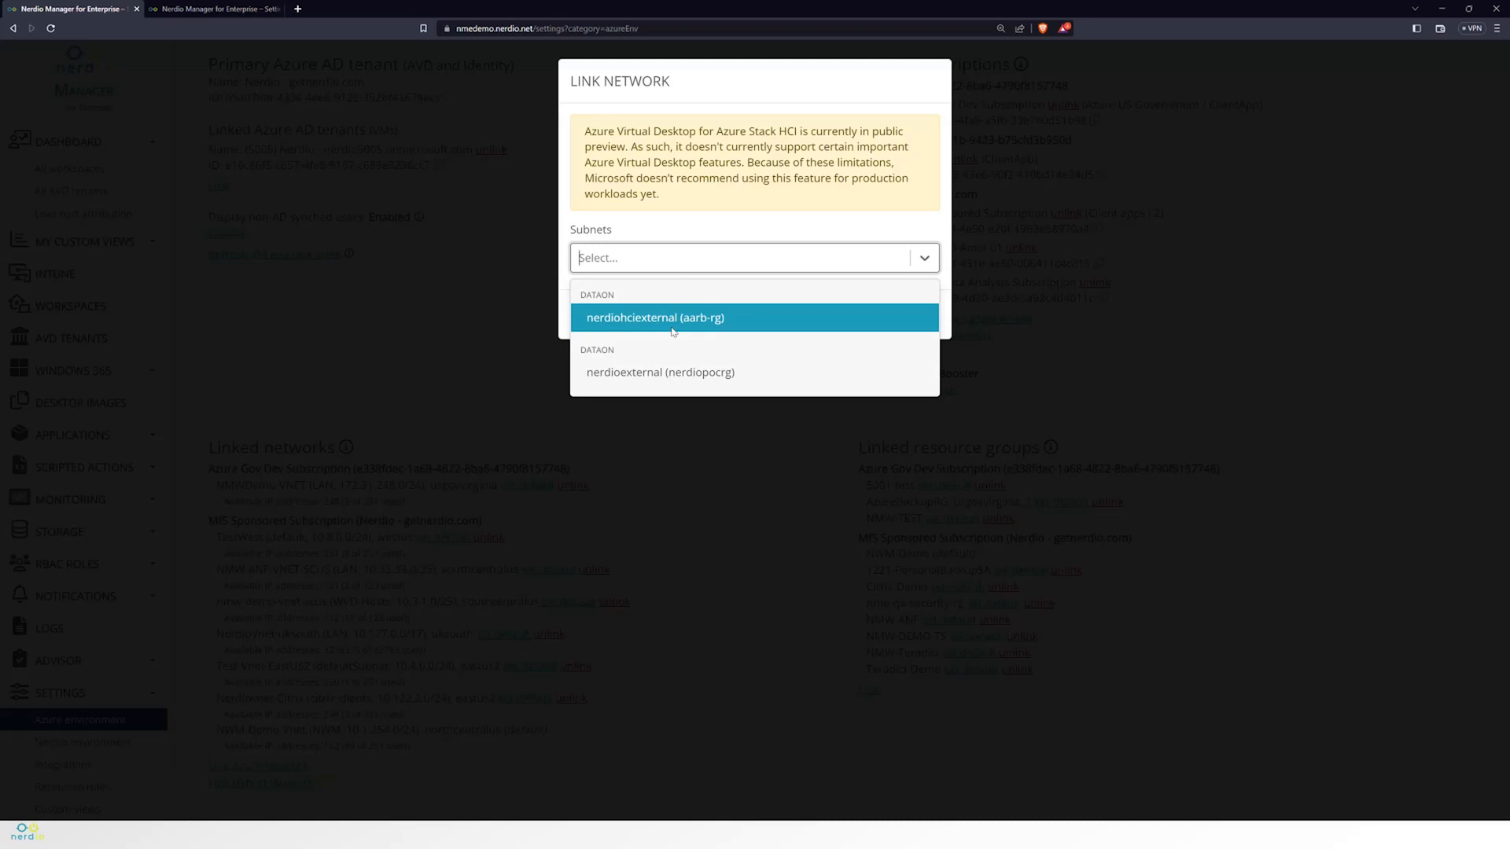
{"action": "left_click", "coordinate": [650, 373]}
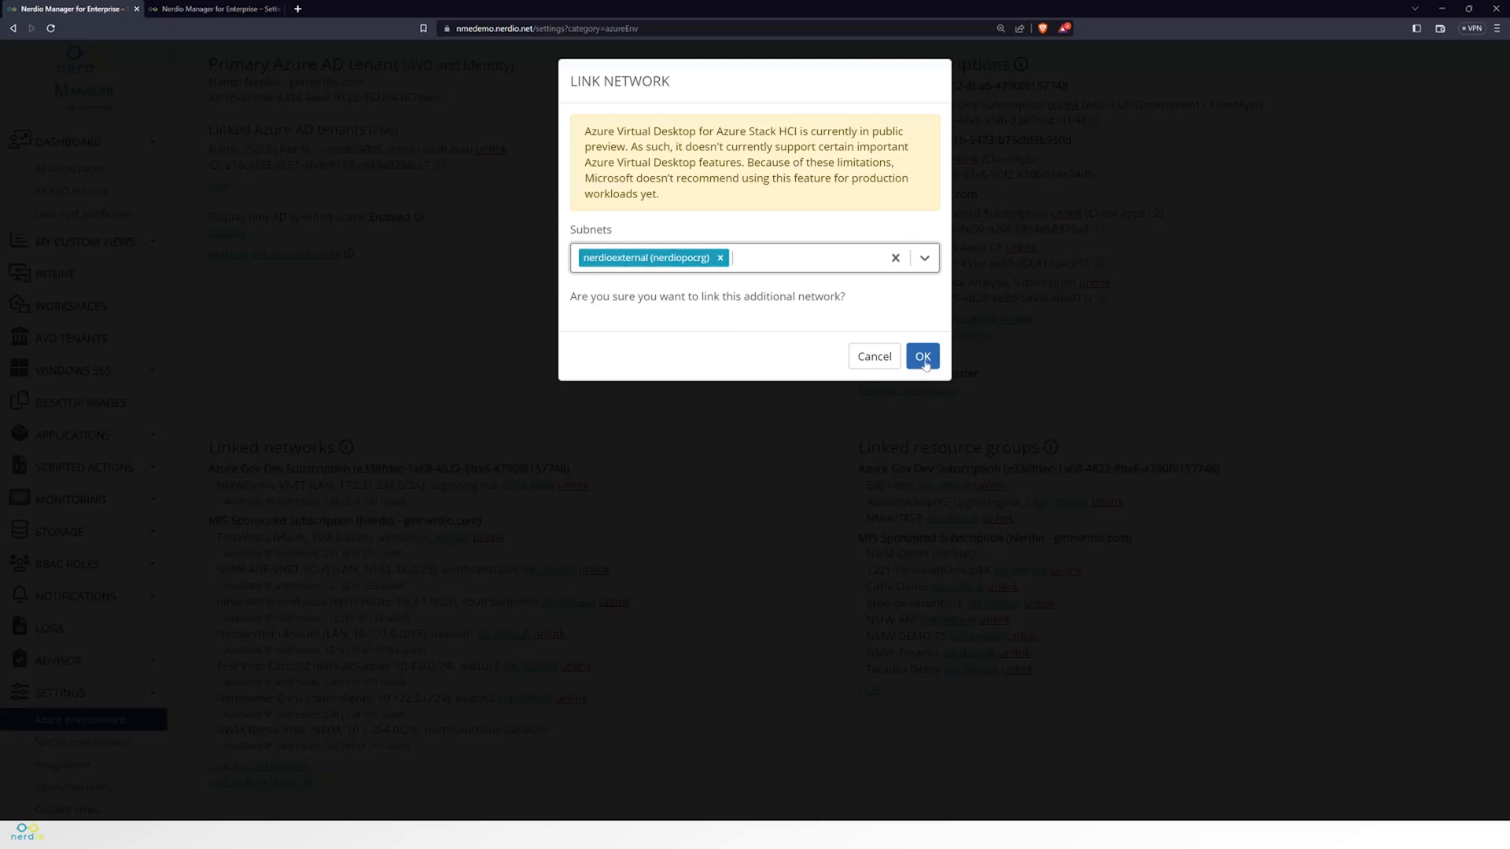
{"action": "left_click", "coordinate": [924, 358]}
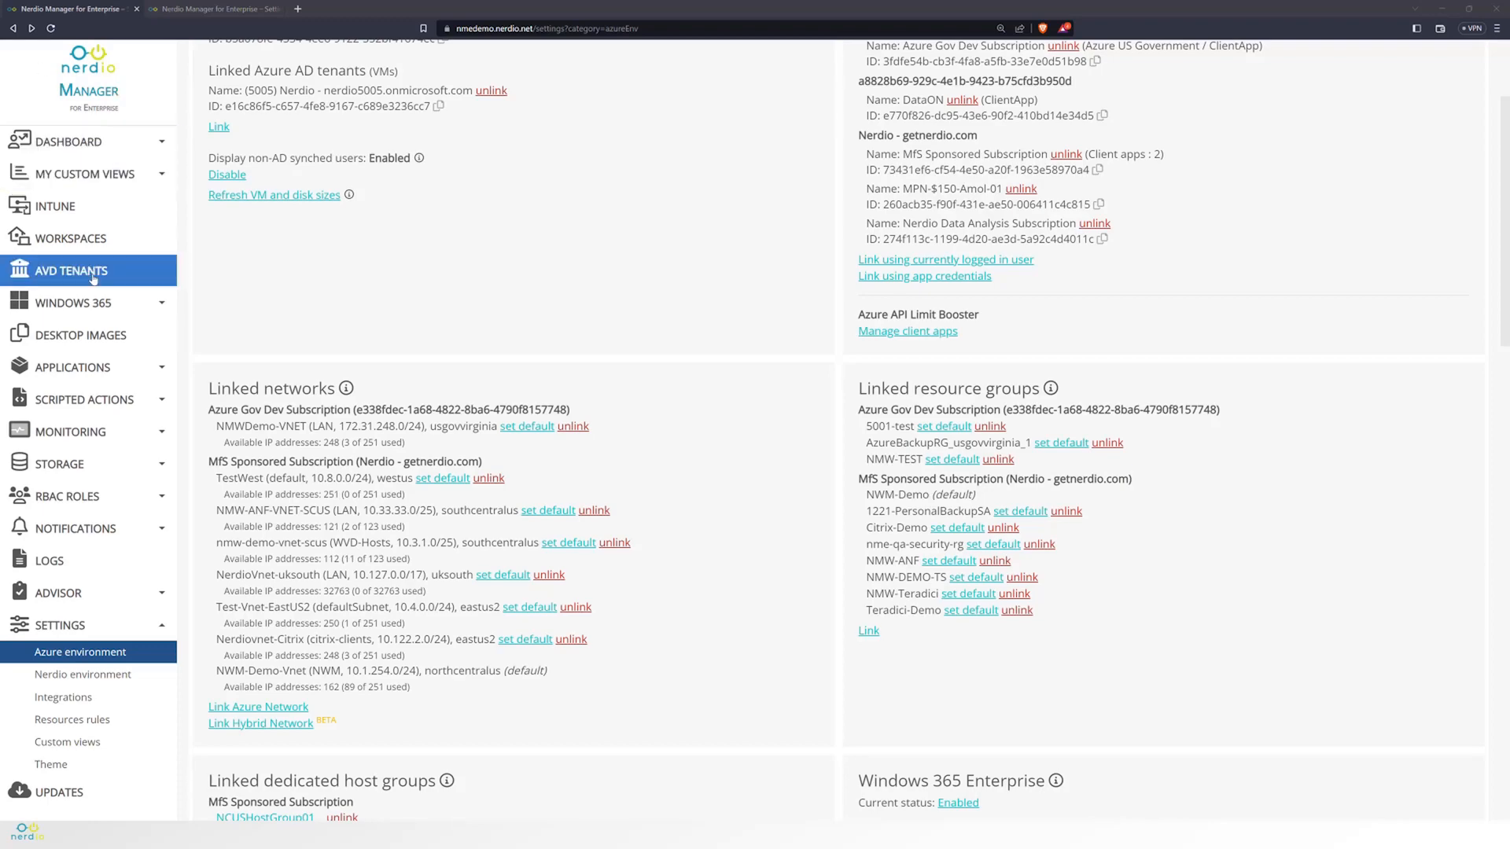
Examine the options for adding a desktop image from the Azure library, closing the form without creating an image
{"action": "left_click", "coordinate": [89, 337]}
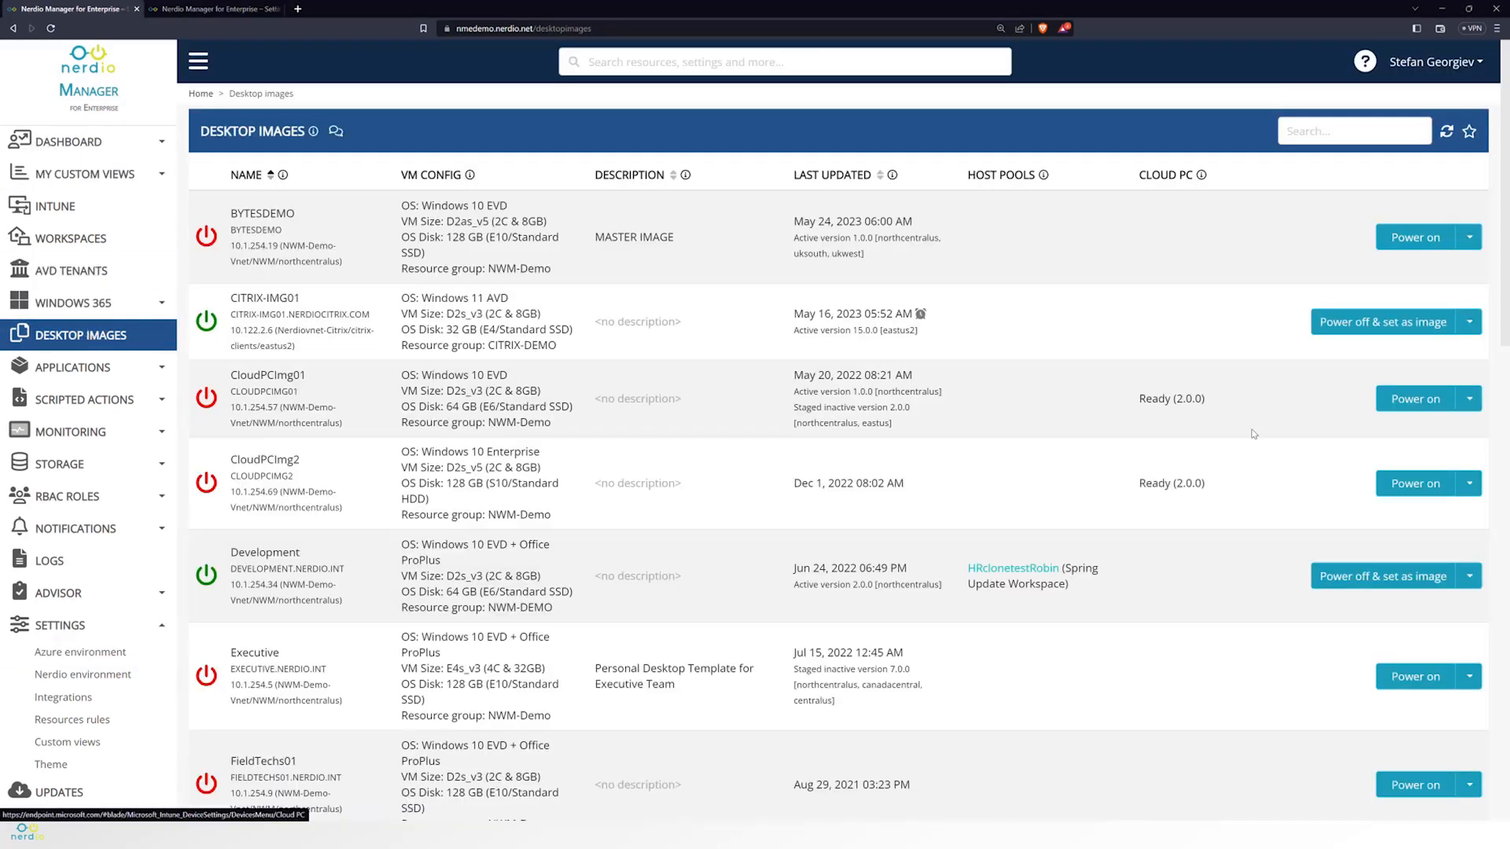
{"action": "scroll", "coordinate": [1175, 374], "scroll_direction": "down", "scroll_amount": 3}
{"action": "scroll", "coordinate": [1175, 373], "scroll_direction": "down", "scroll_amount": 4}
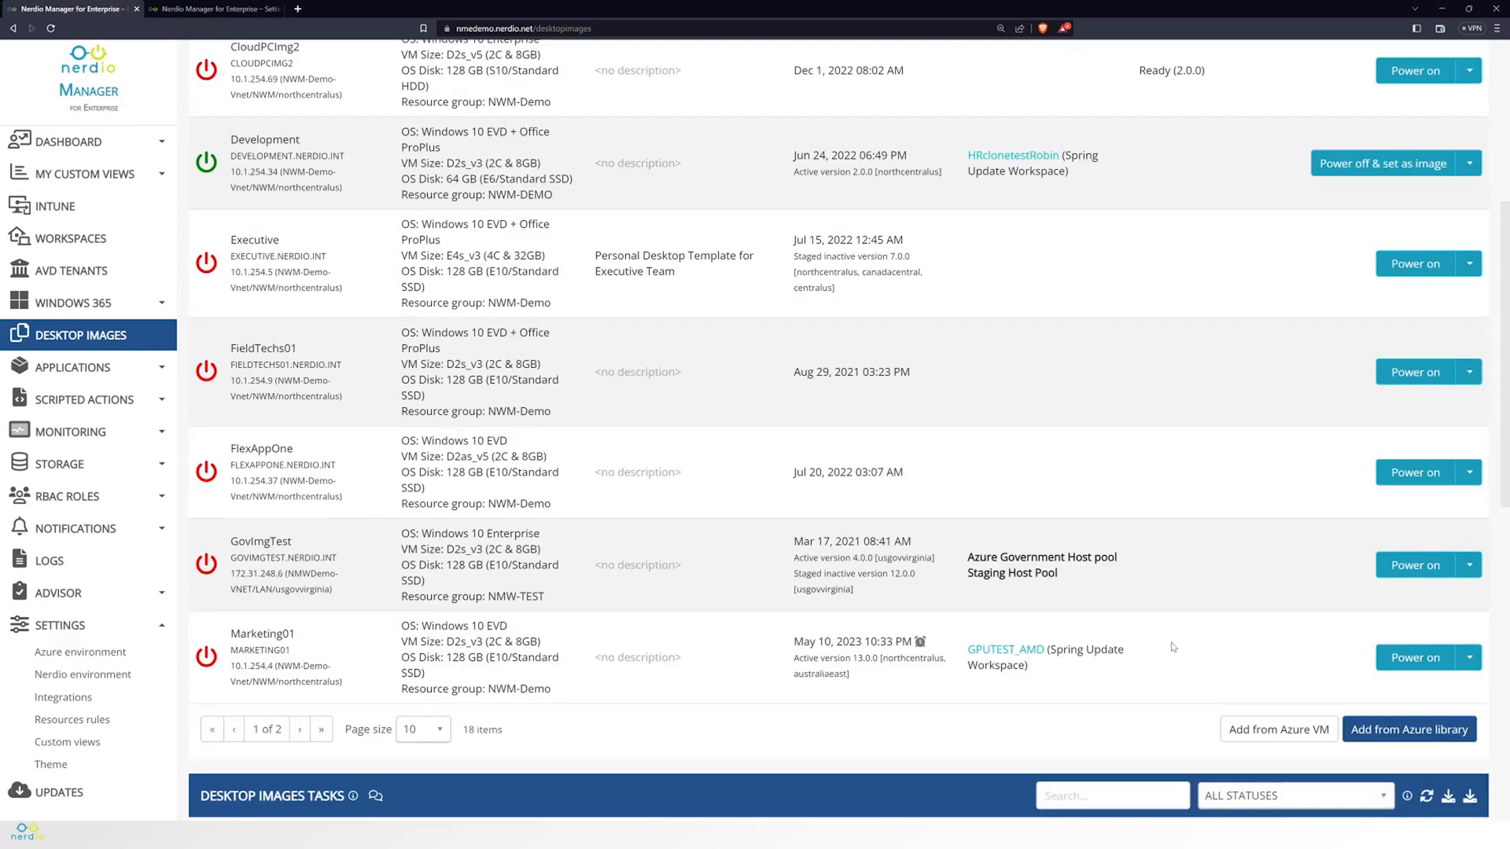
{"action": "left_click", "coordinate": [1413, 732]}
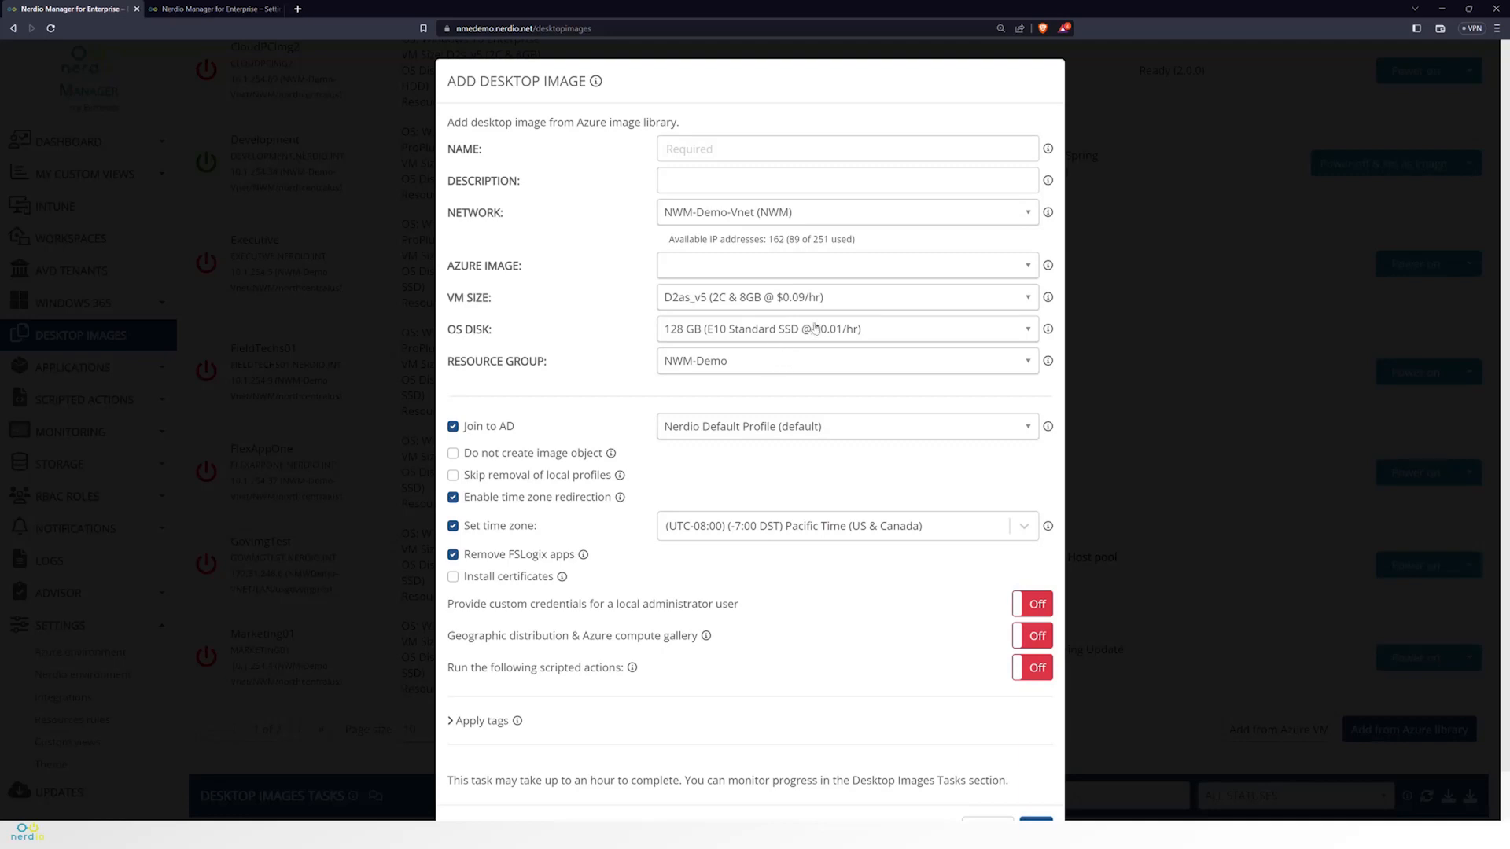
{"action": "scroll", "coordinate": [815, 328], "scroll_direction": "down", "scroll_amount": 1}
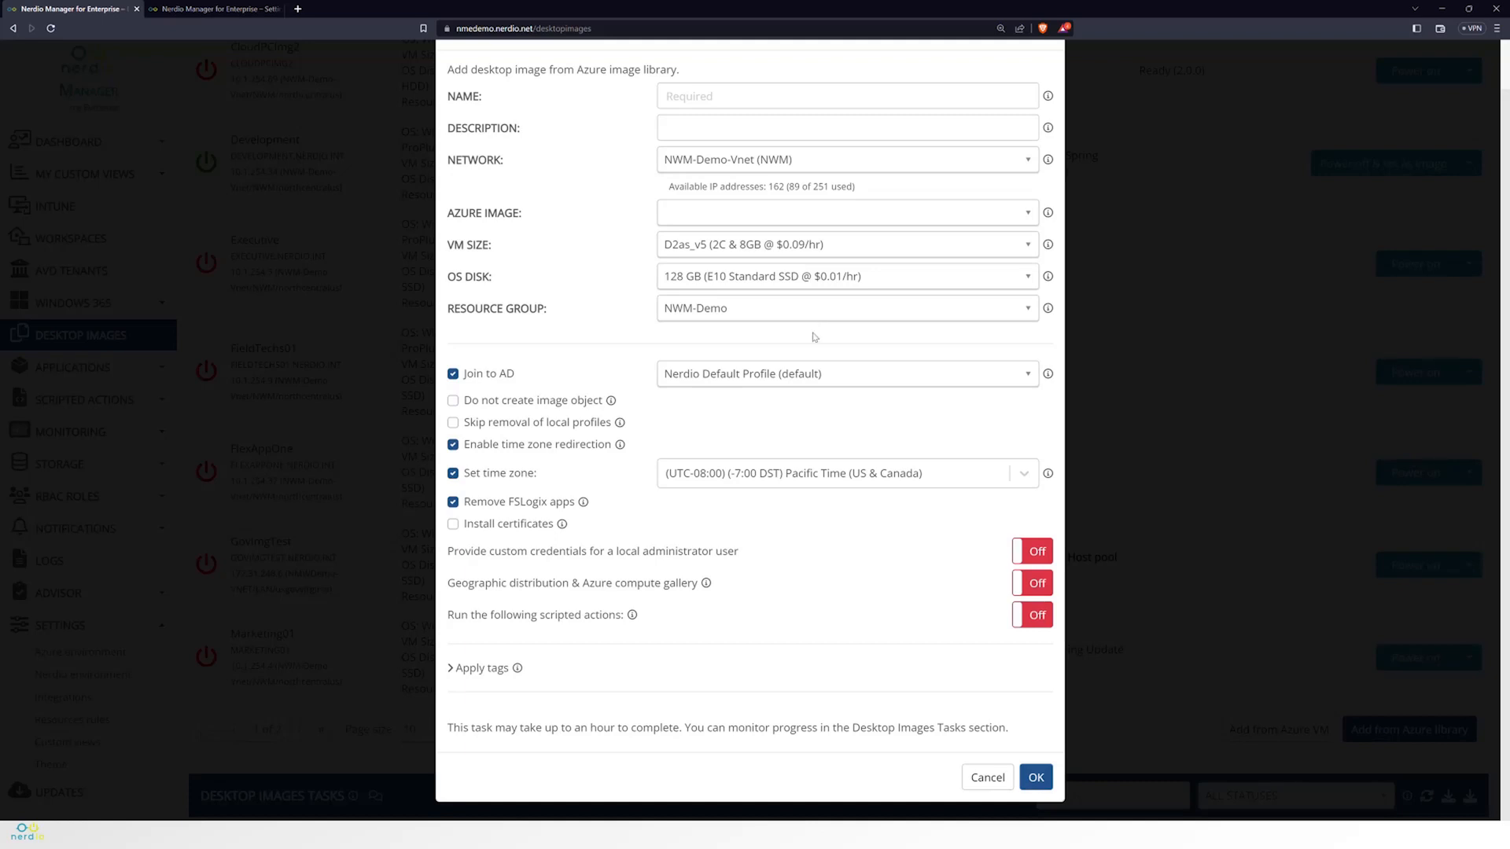
{"action": "scroll", "coordinate": [884, 431], "scroll_direction": "up", "scroll_amount": 1}
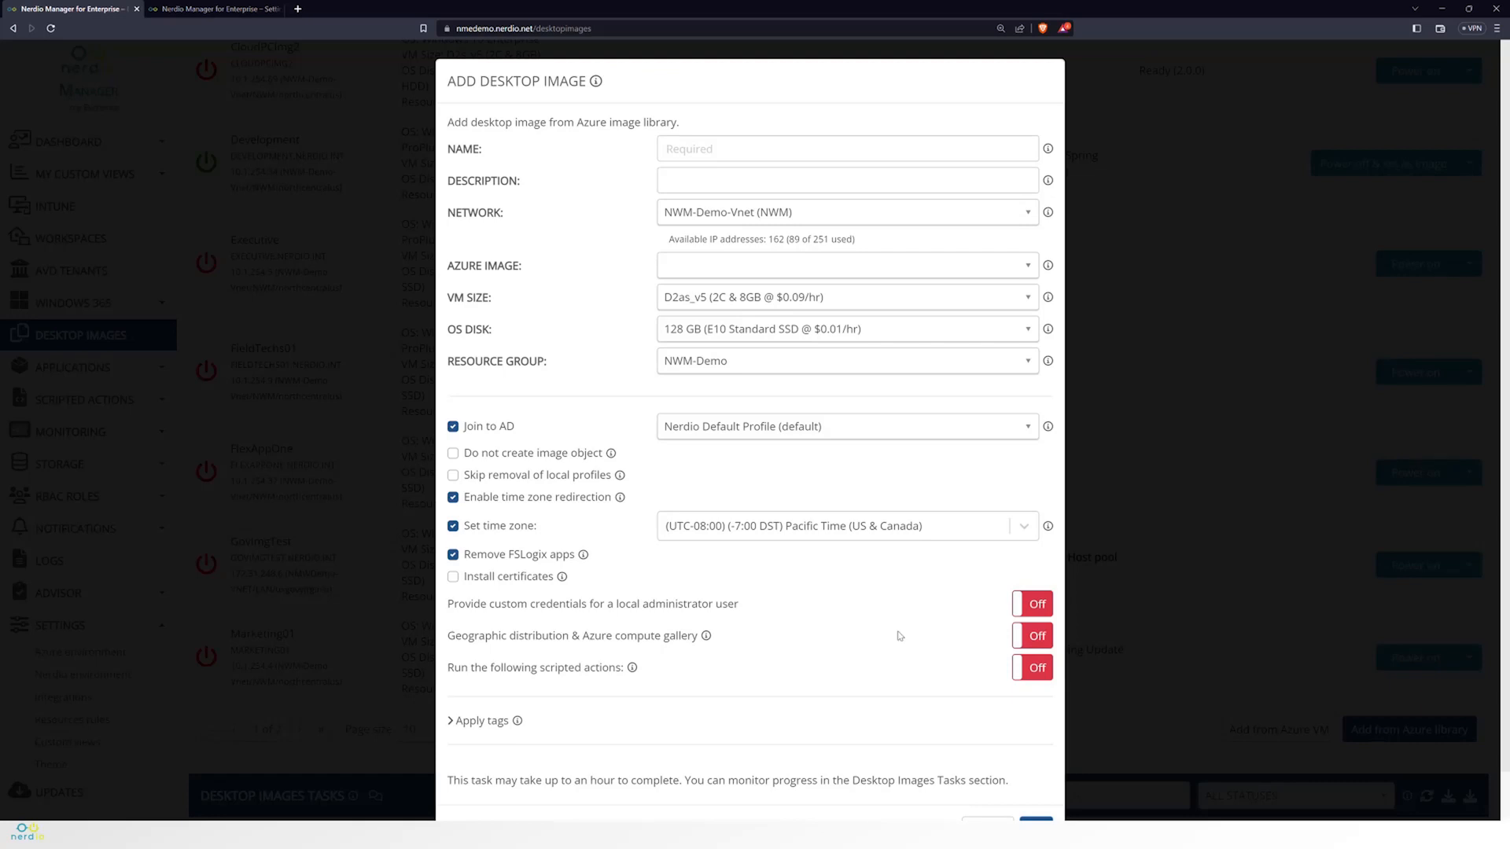
{"action": "scroll", "coordinate": [979, 724], "scroll_direction": "down", "scroll_amount": 1}
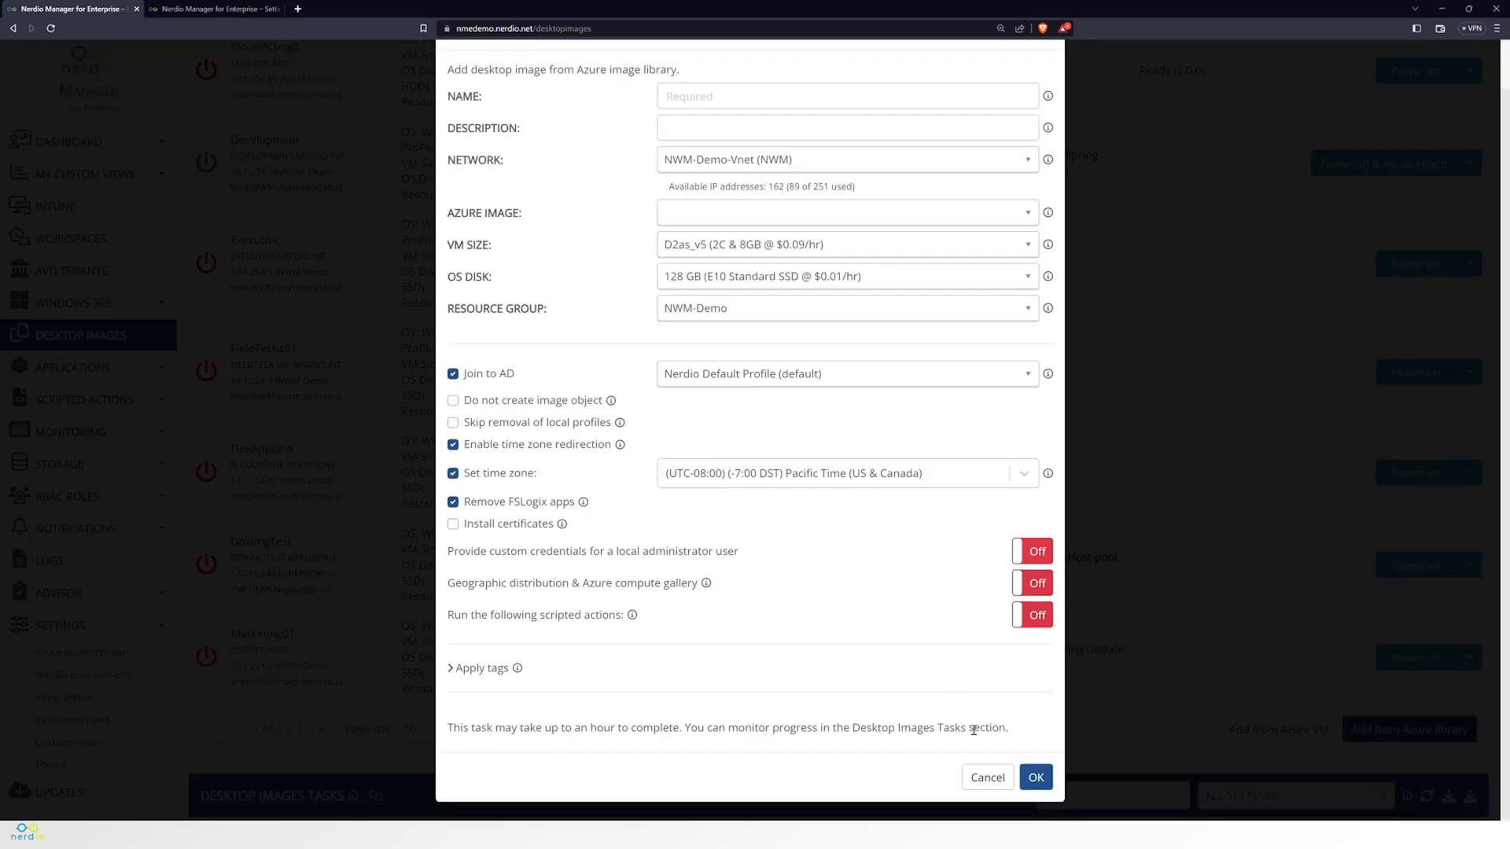
{"action": "left_click", "coordinate": [988, 778]}
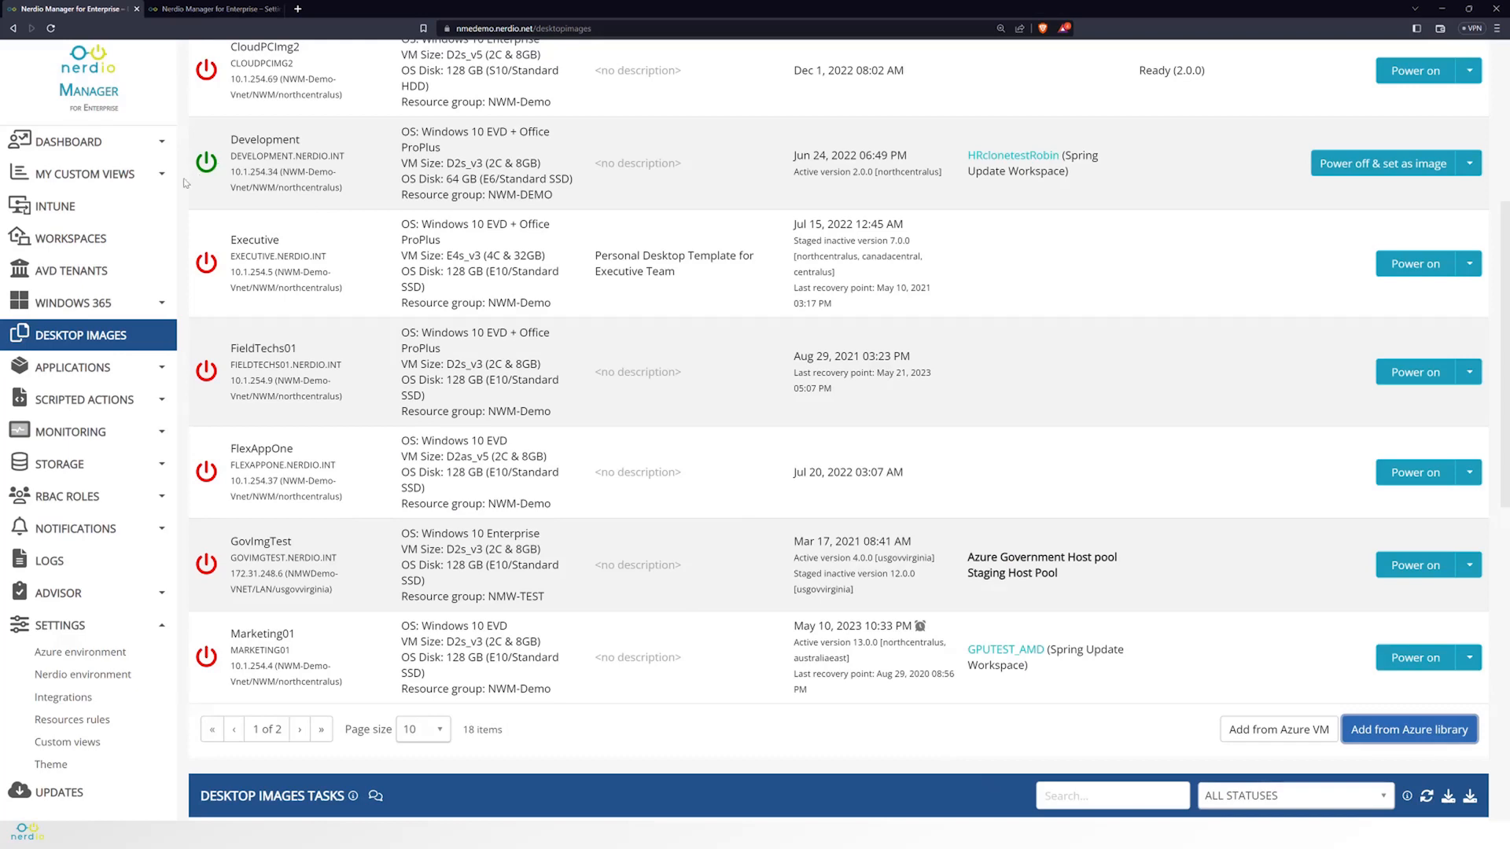
Add a hybrid HCI host pool named test-hp with the description "This is a test host pool" to the Spring Update Workspace
{"action": "left_click", "coordinate": [109, 242]}
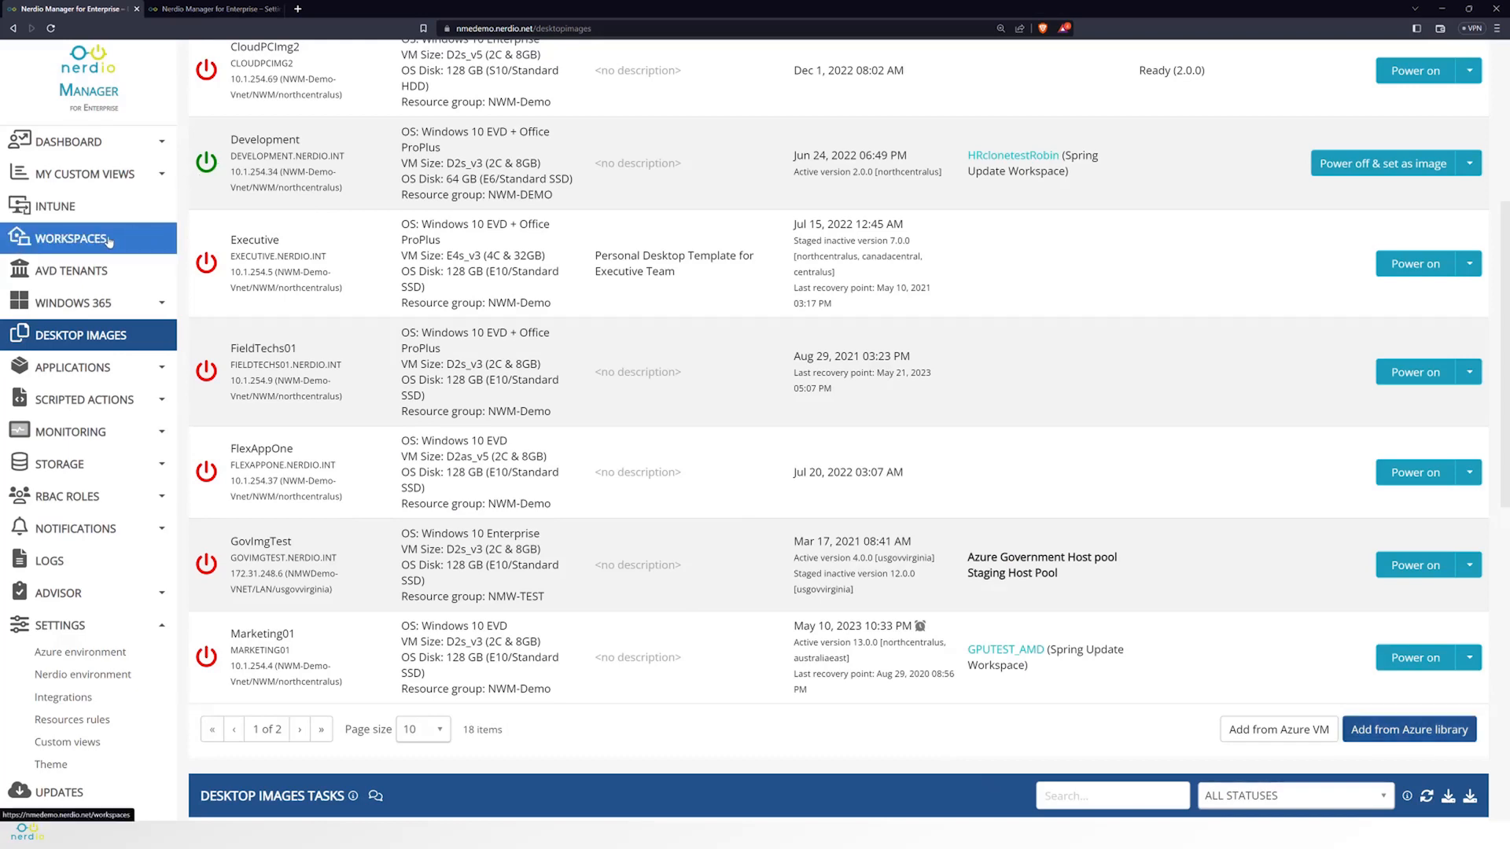
{"action": "left_click", "coordinate": [228, 221]}
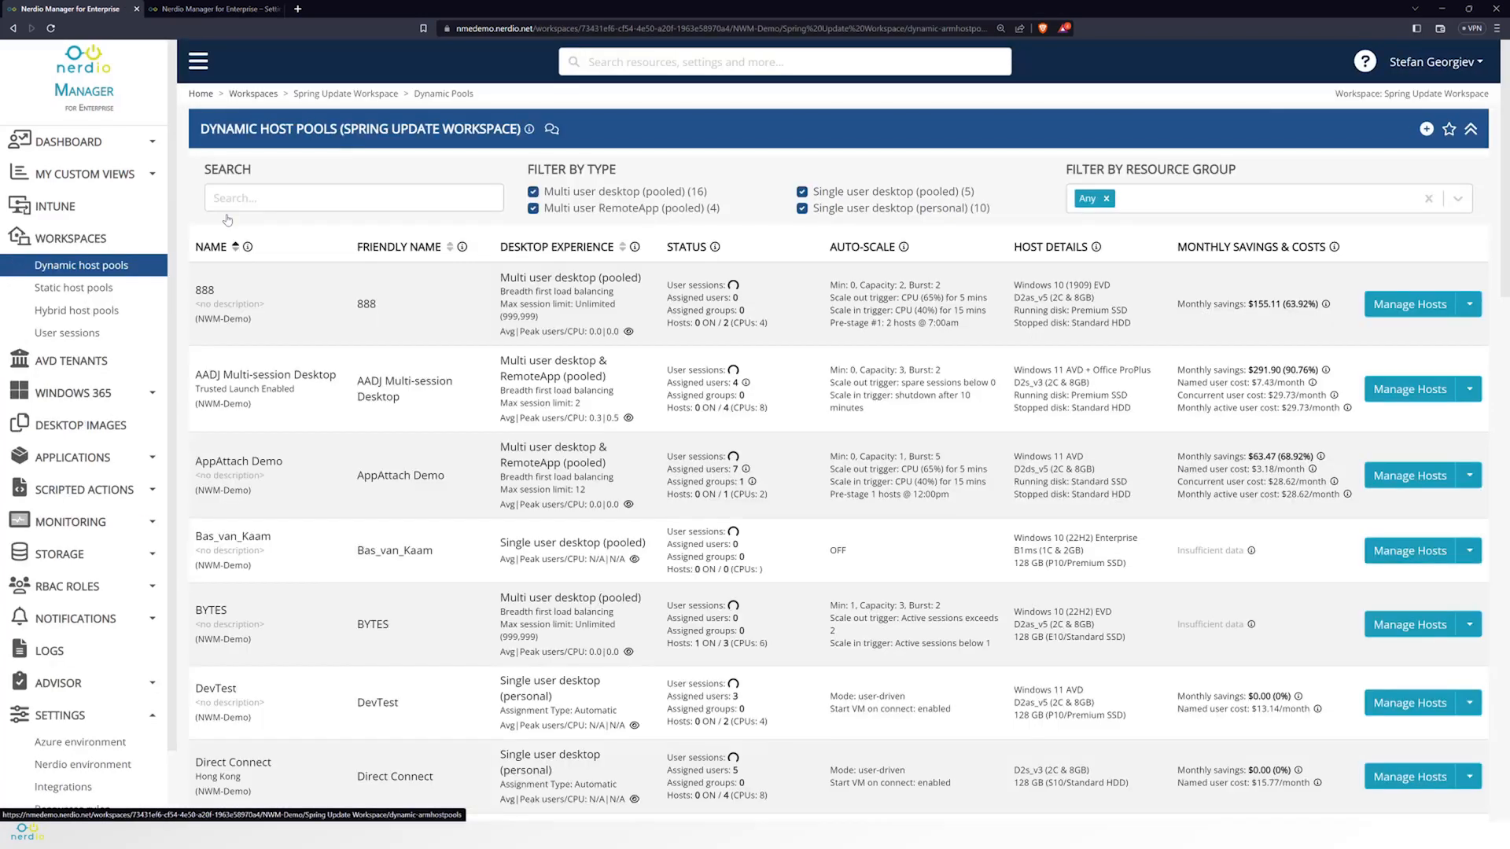
{"action": "left_click", "coordinate": [77, 311]}
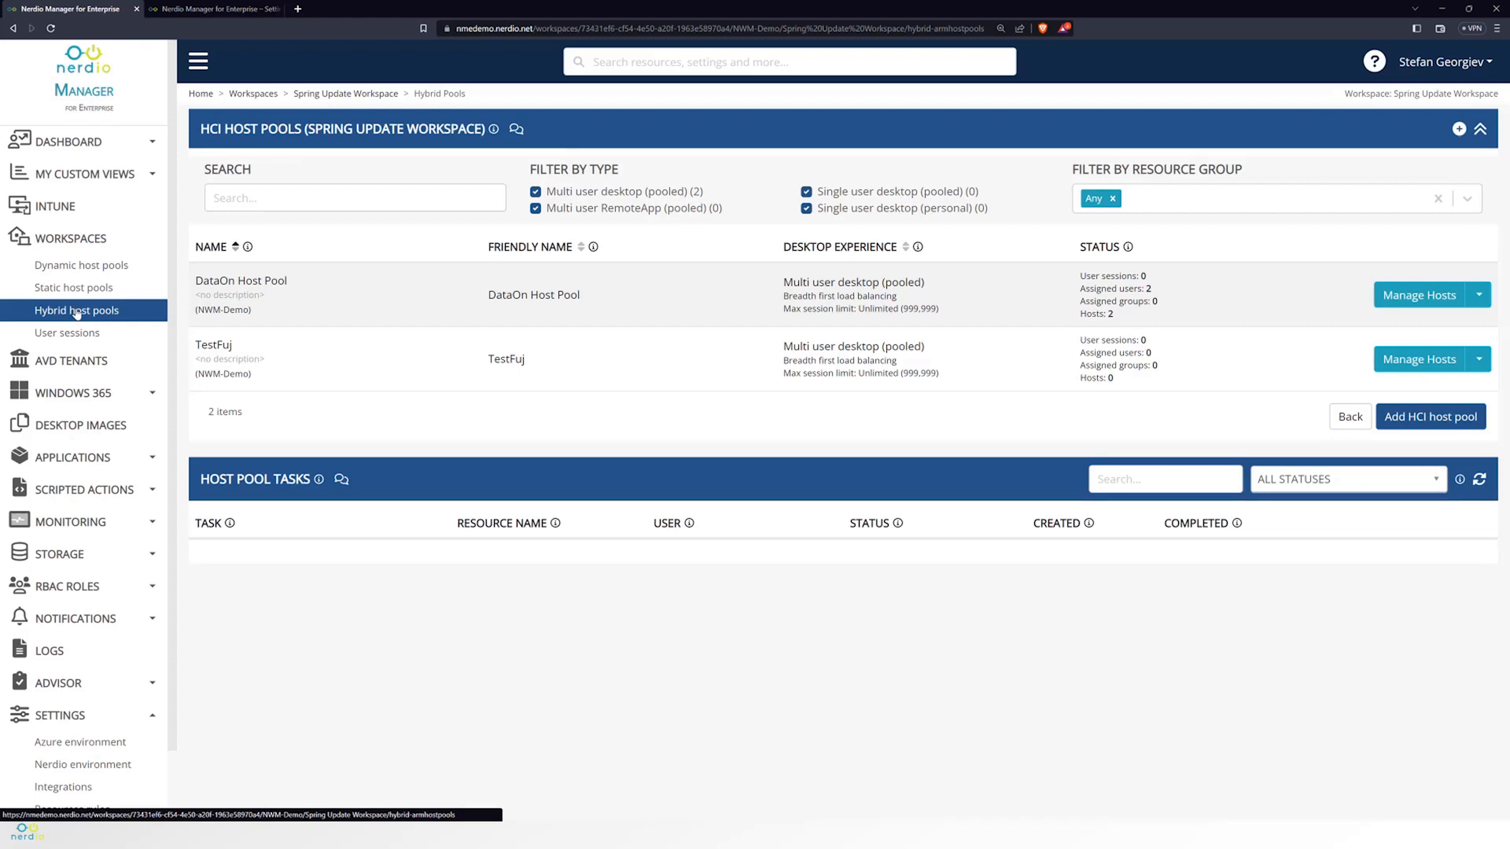
{"action": "left_click", "coordinate": [1427, 420]}
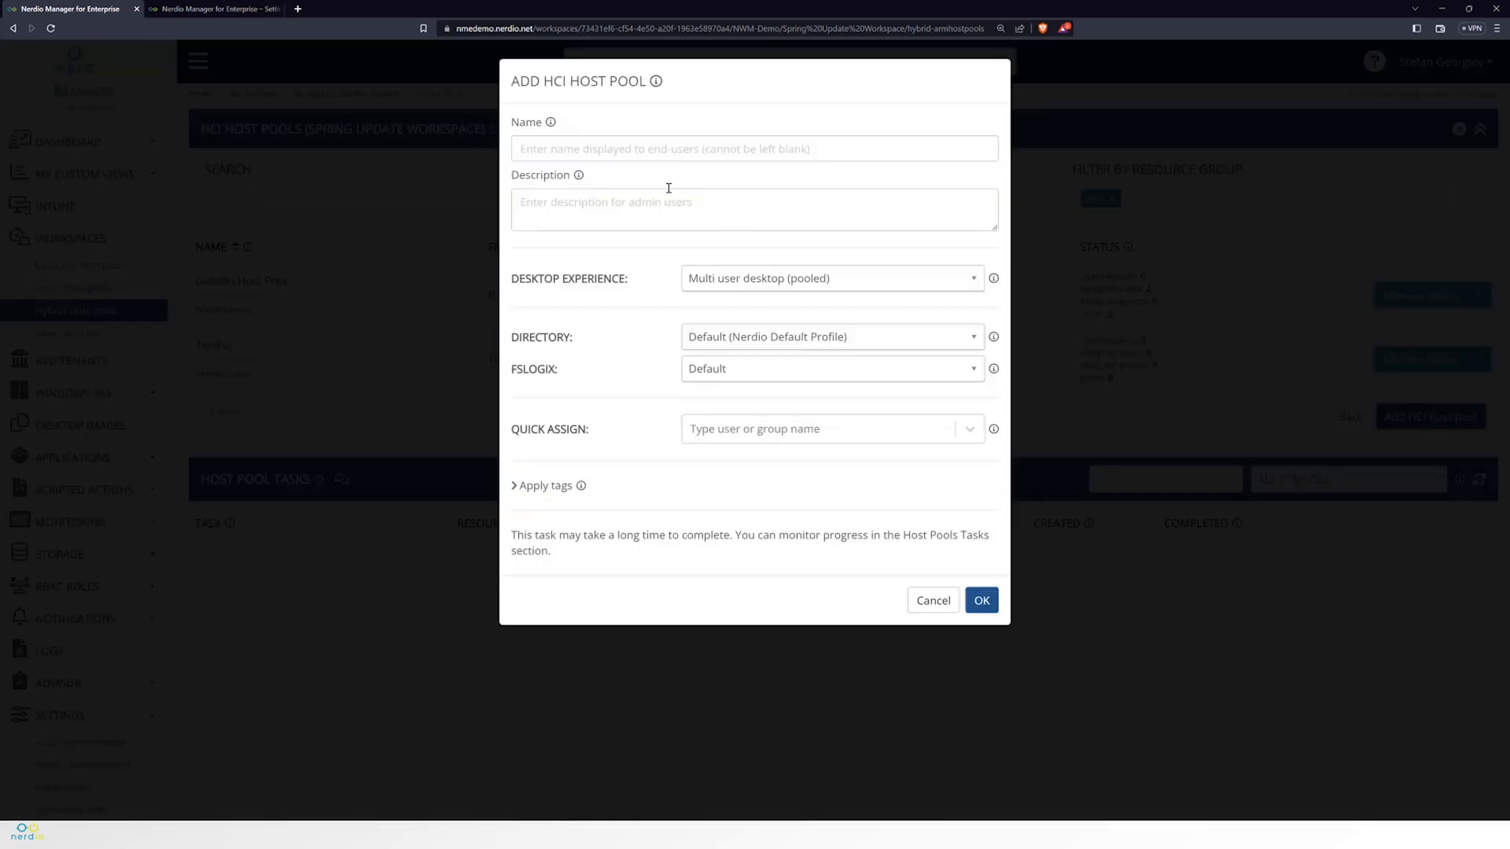
{"action": "left_click", "coordinate": [634, 145]}
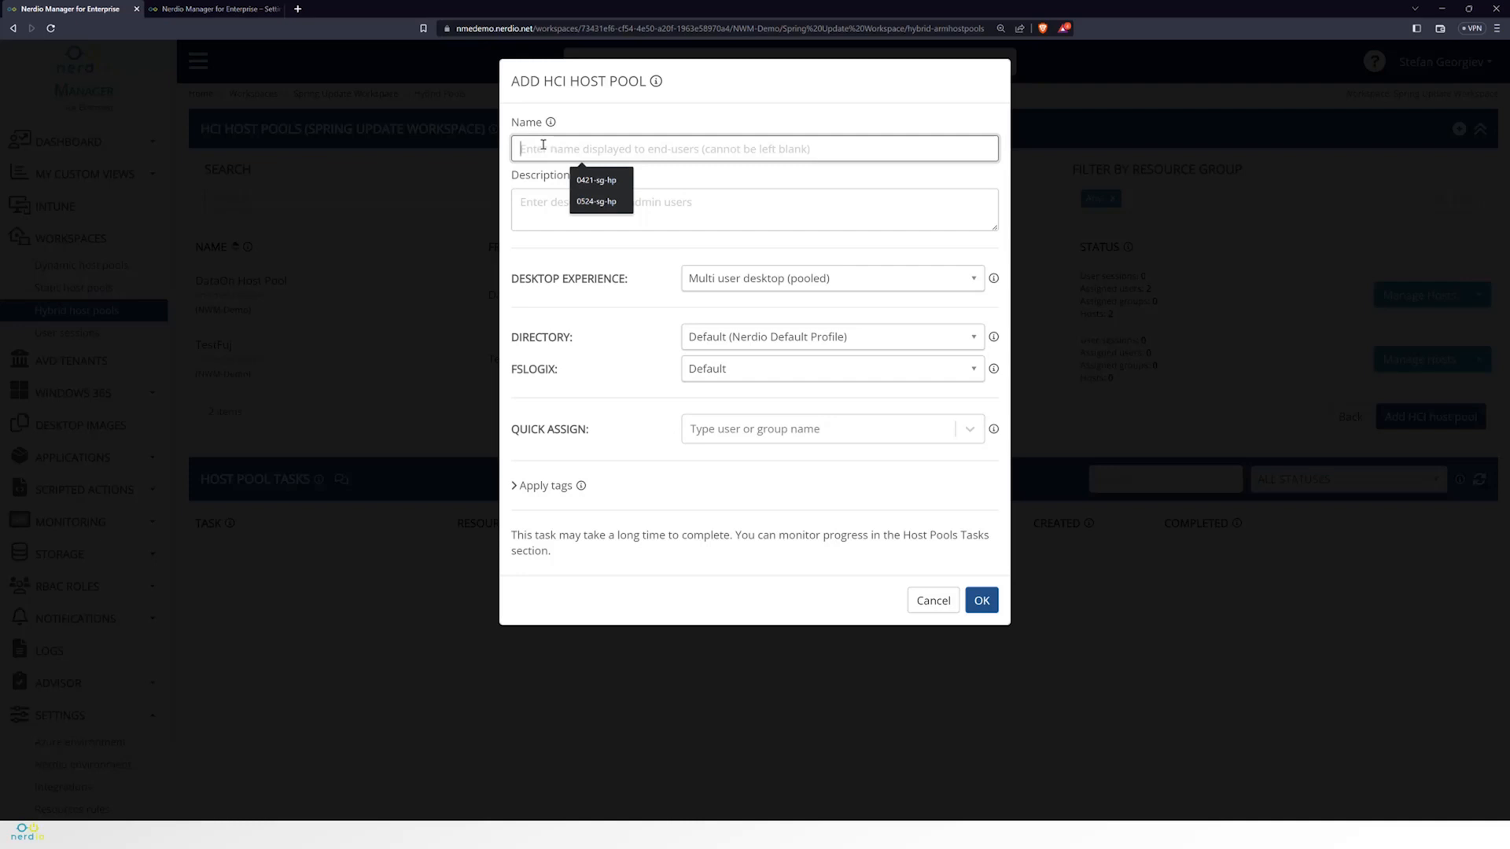
{"action": "type", "text": "test-hp"}
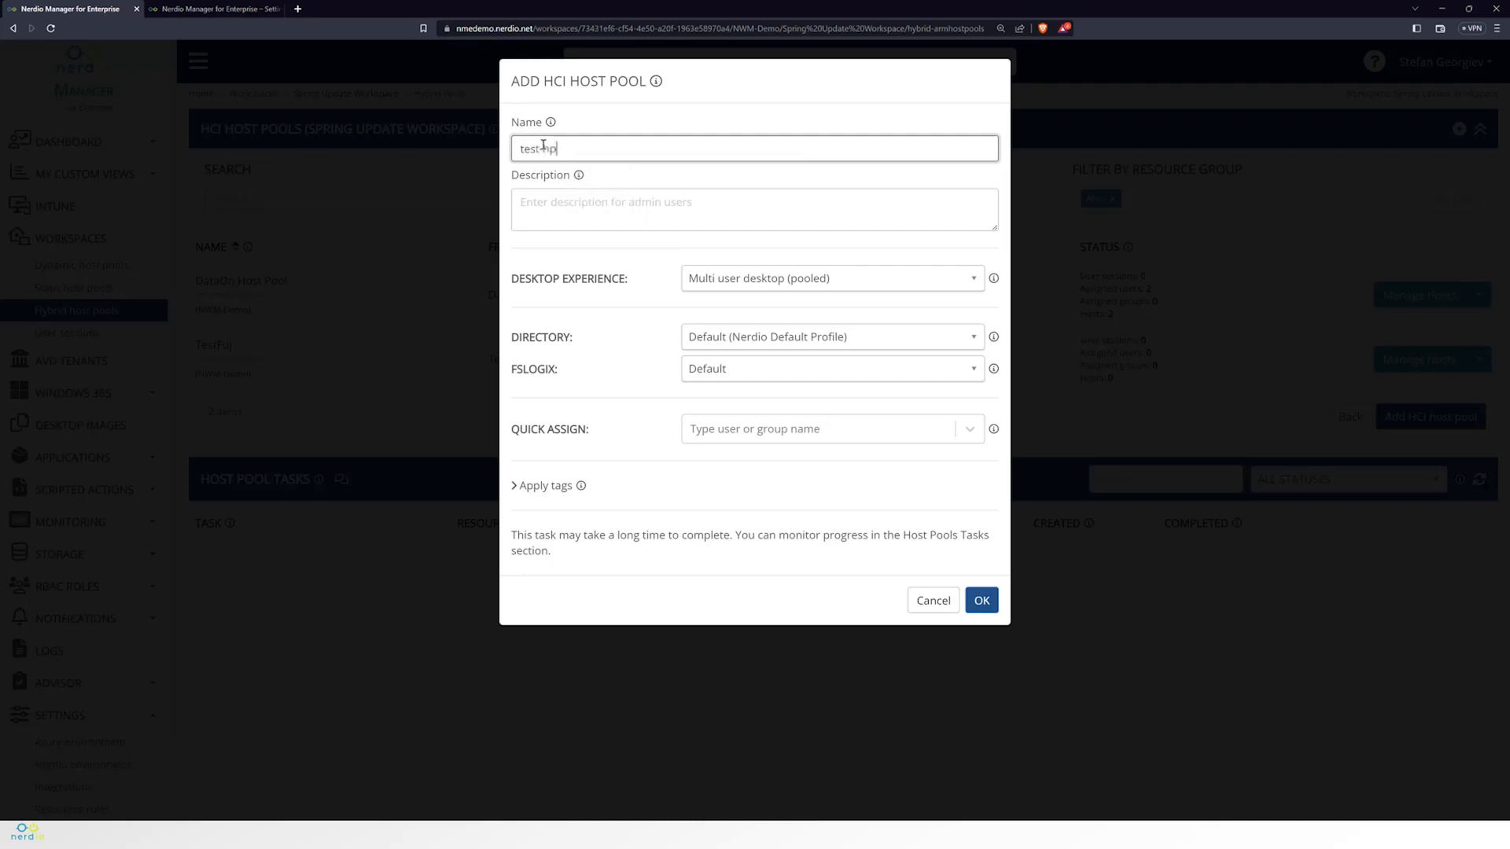
{"action": "left_click", "coordinate": [595, 208]}
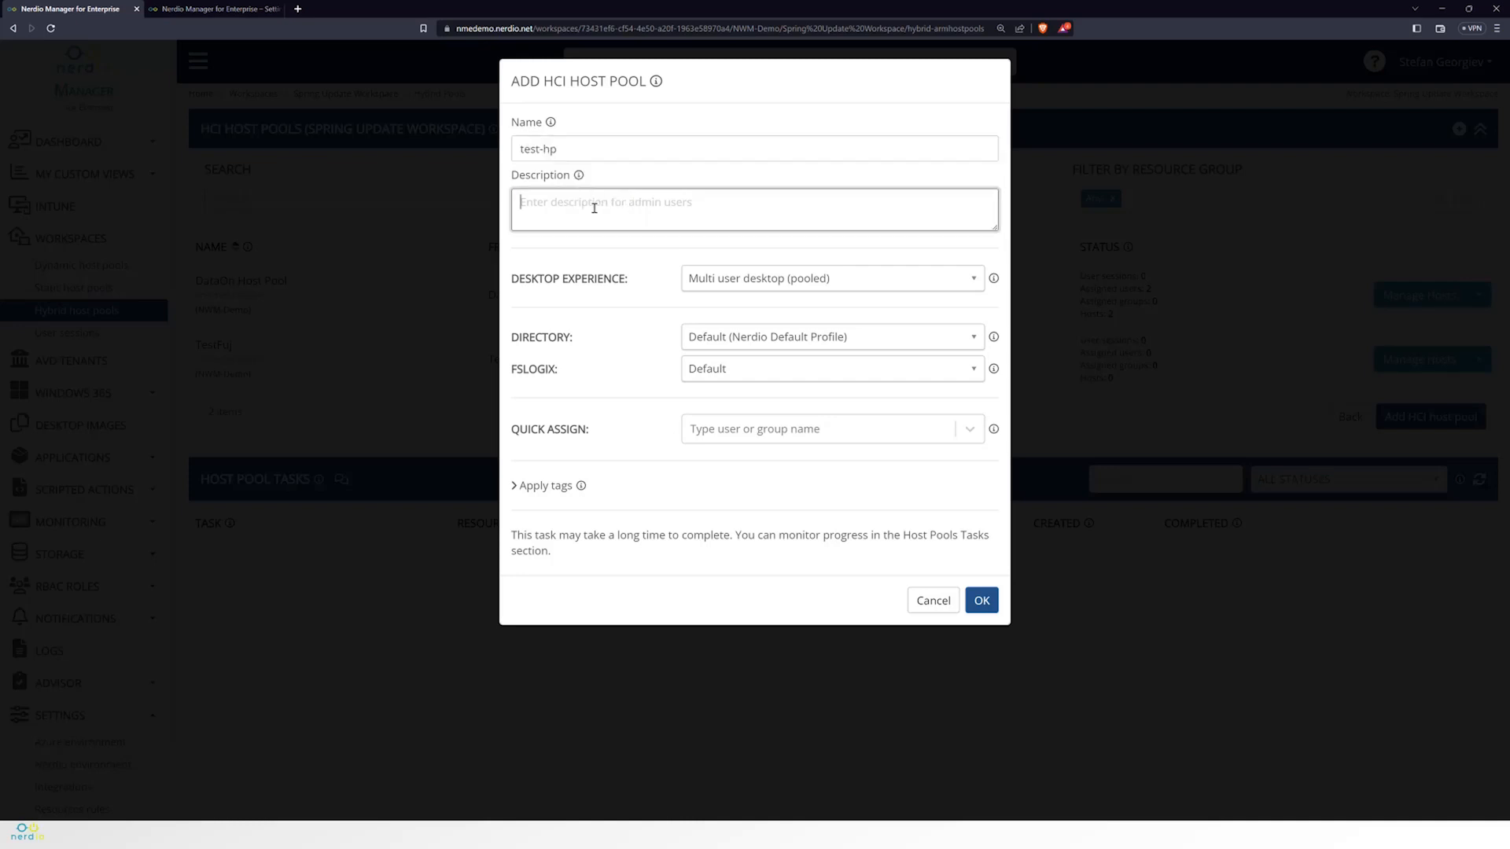
{"action": "type", "text": "This is a test hp"}
{"action": "type", "text": "st pool"}
{"action": "left_click", "coordinate": [981, 598]}
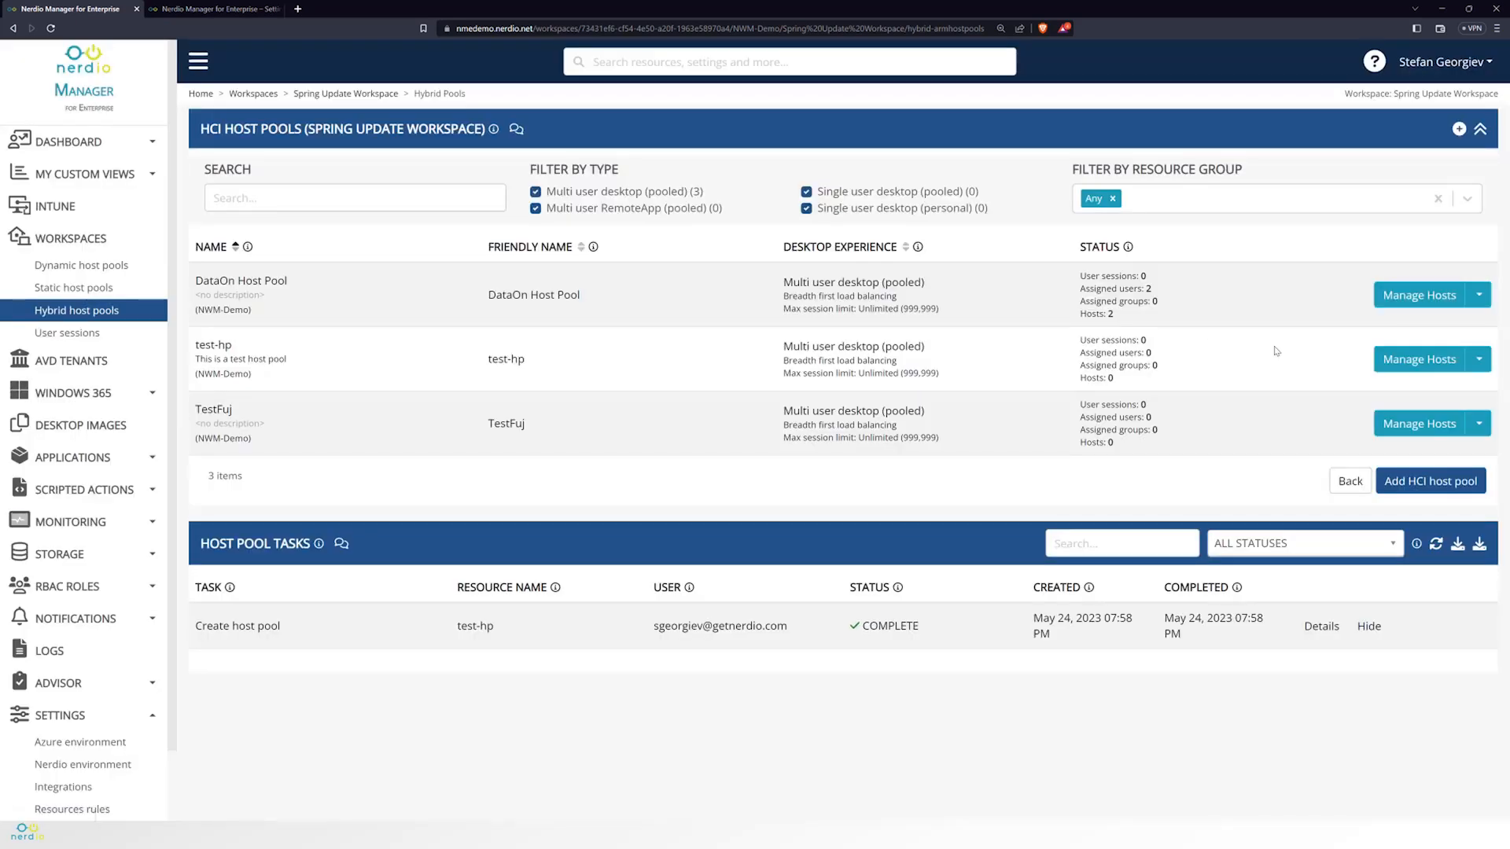
Start adding session hosts to the test-hp pool with a host count of 2 and the name prefix test-hp
{"action": "left_click", "coordinate": [214, 345]}
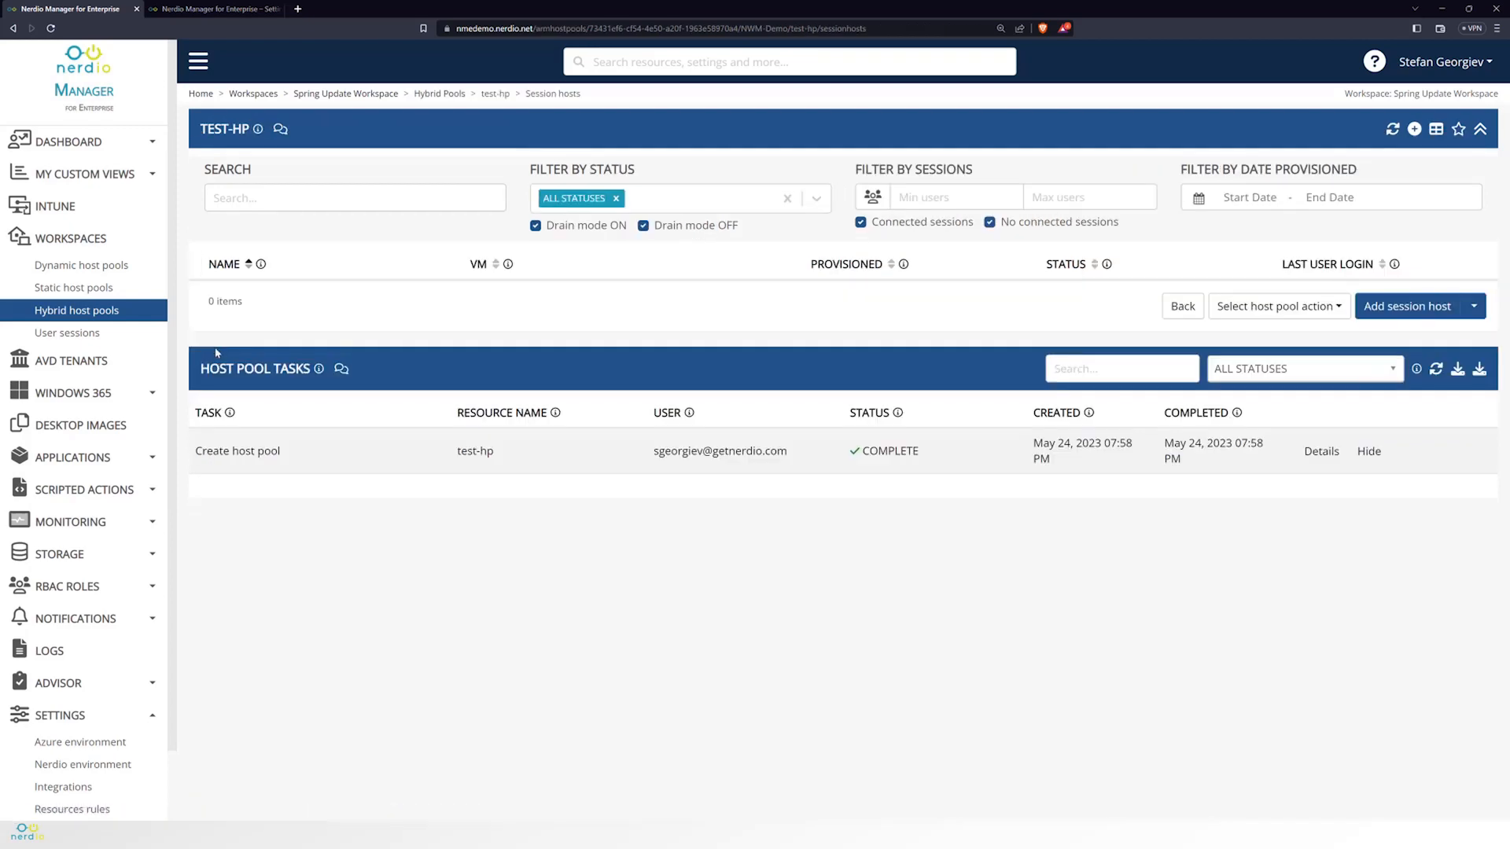
{"action": "left_click", "coordinate": [1416, 315]}
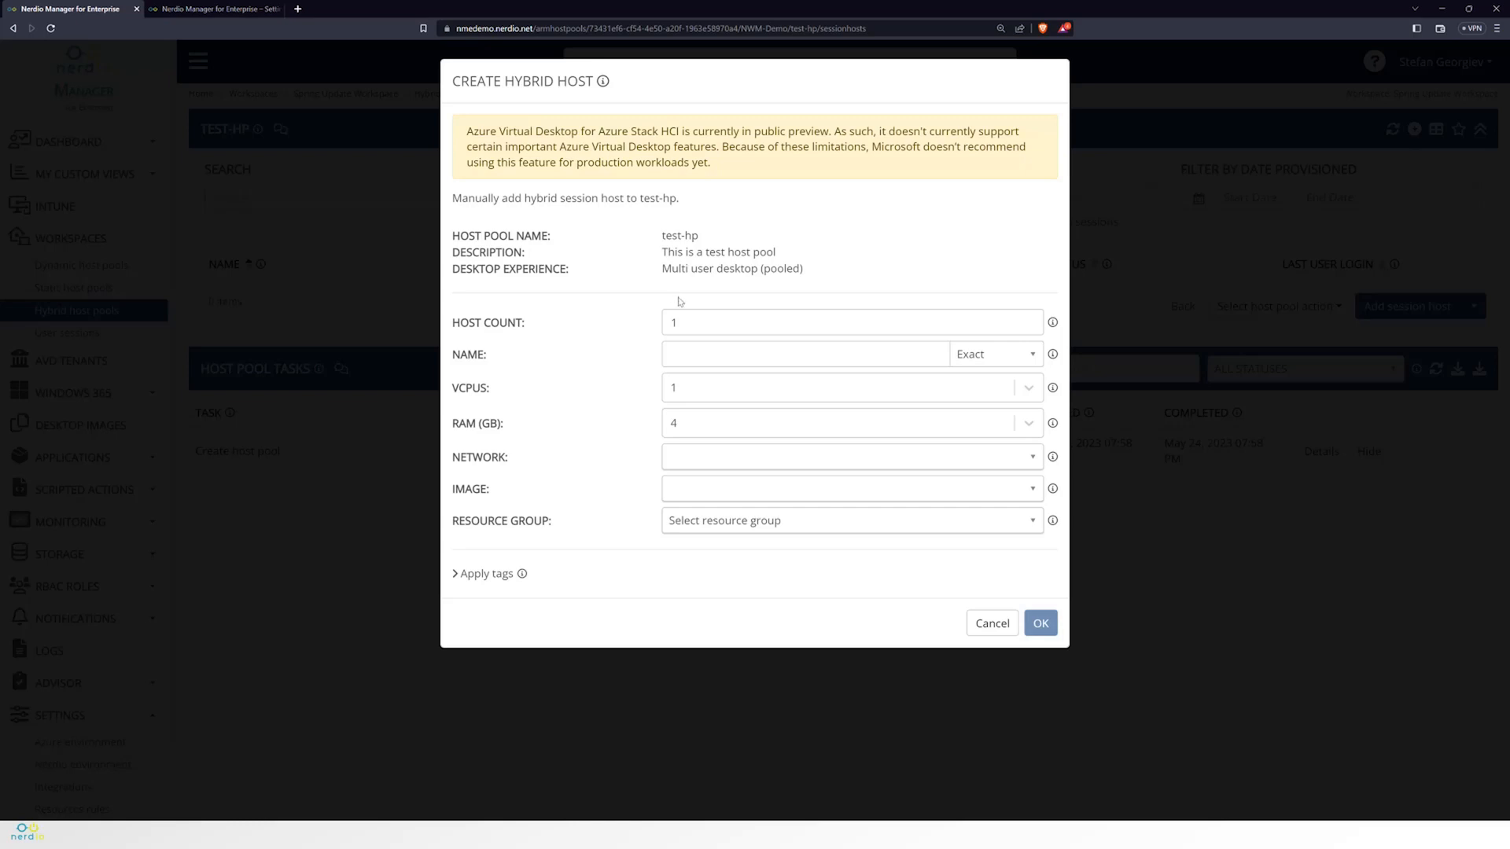
{"action": "left_click_drag", "start_coordinate": [707, 324], "coordinate": [643, 323]}
{"action": "type", "text": "2"}
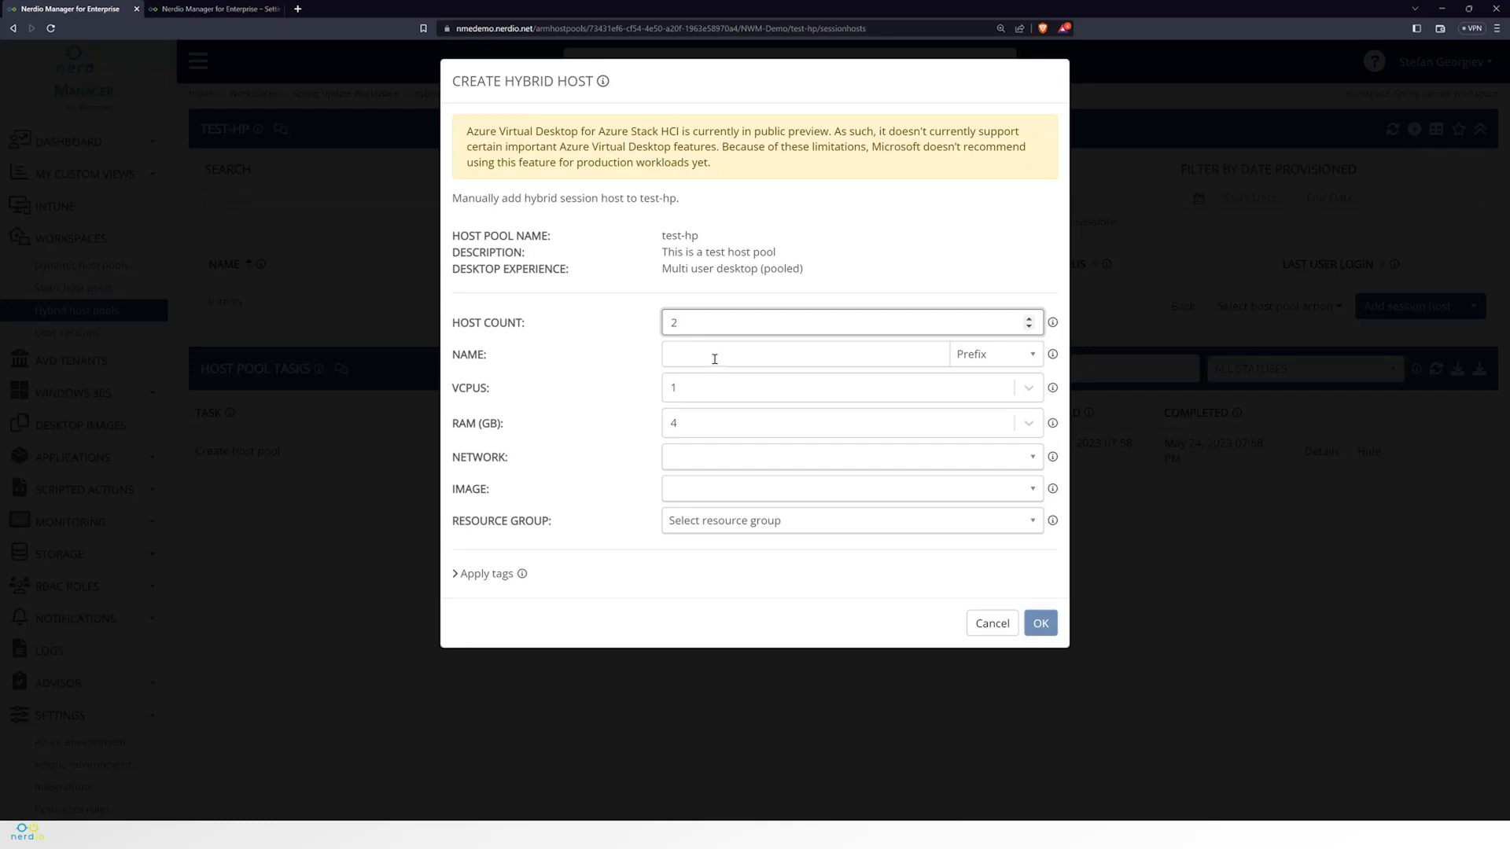
{"action": "left_click", "coordinate": [714, 358]}
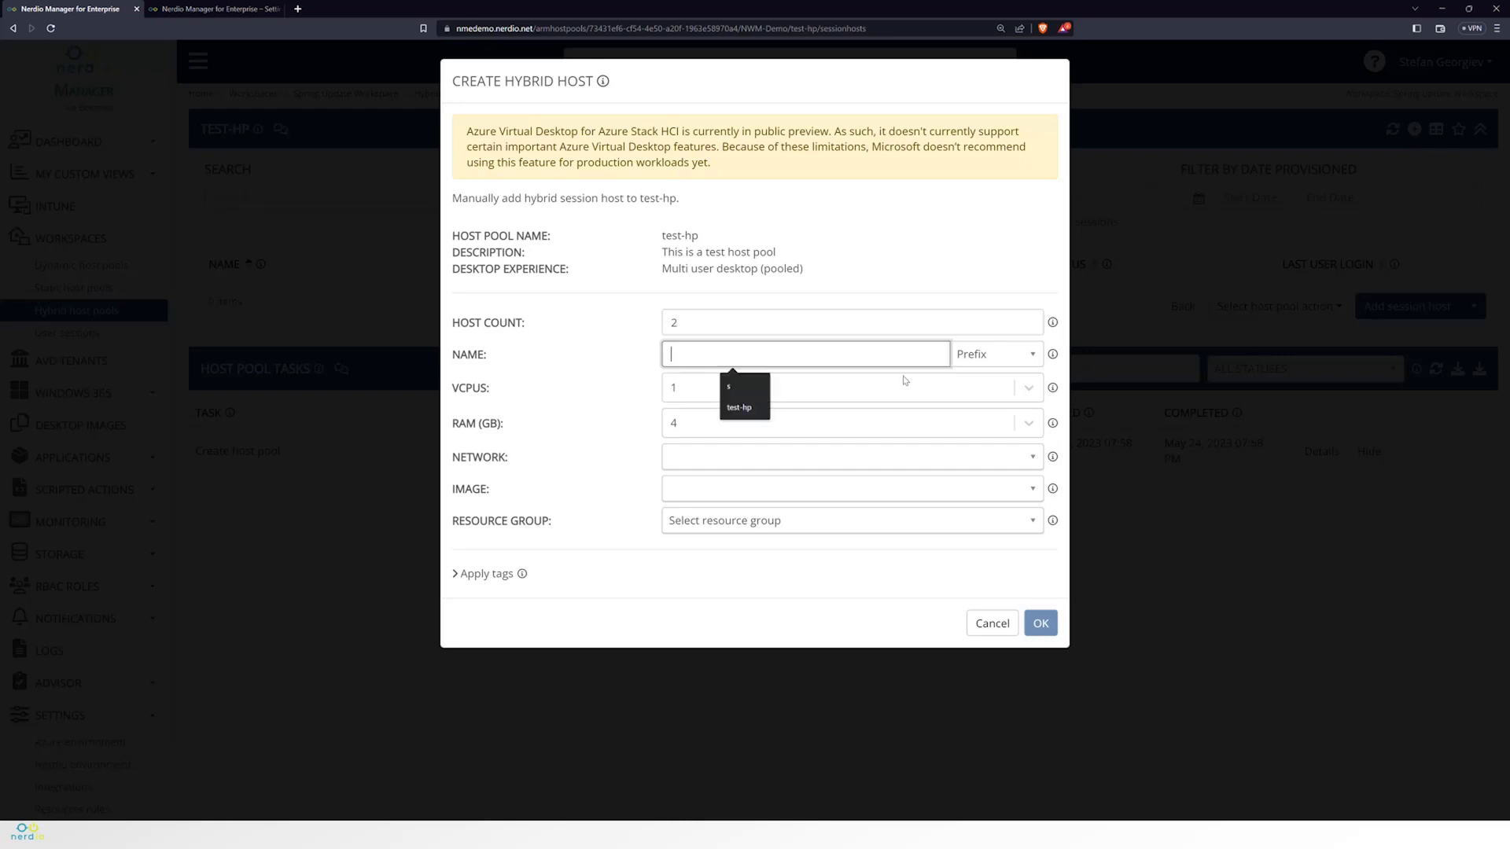
{"action": "type", "text": "test-hp"}
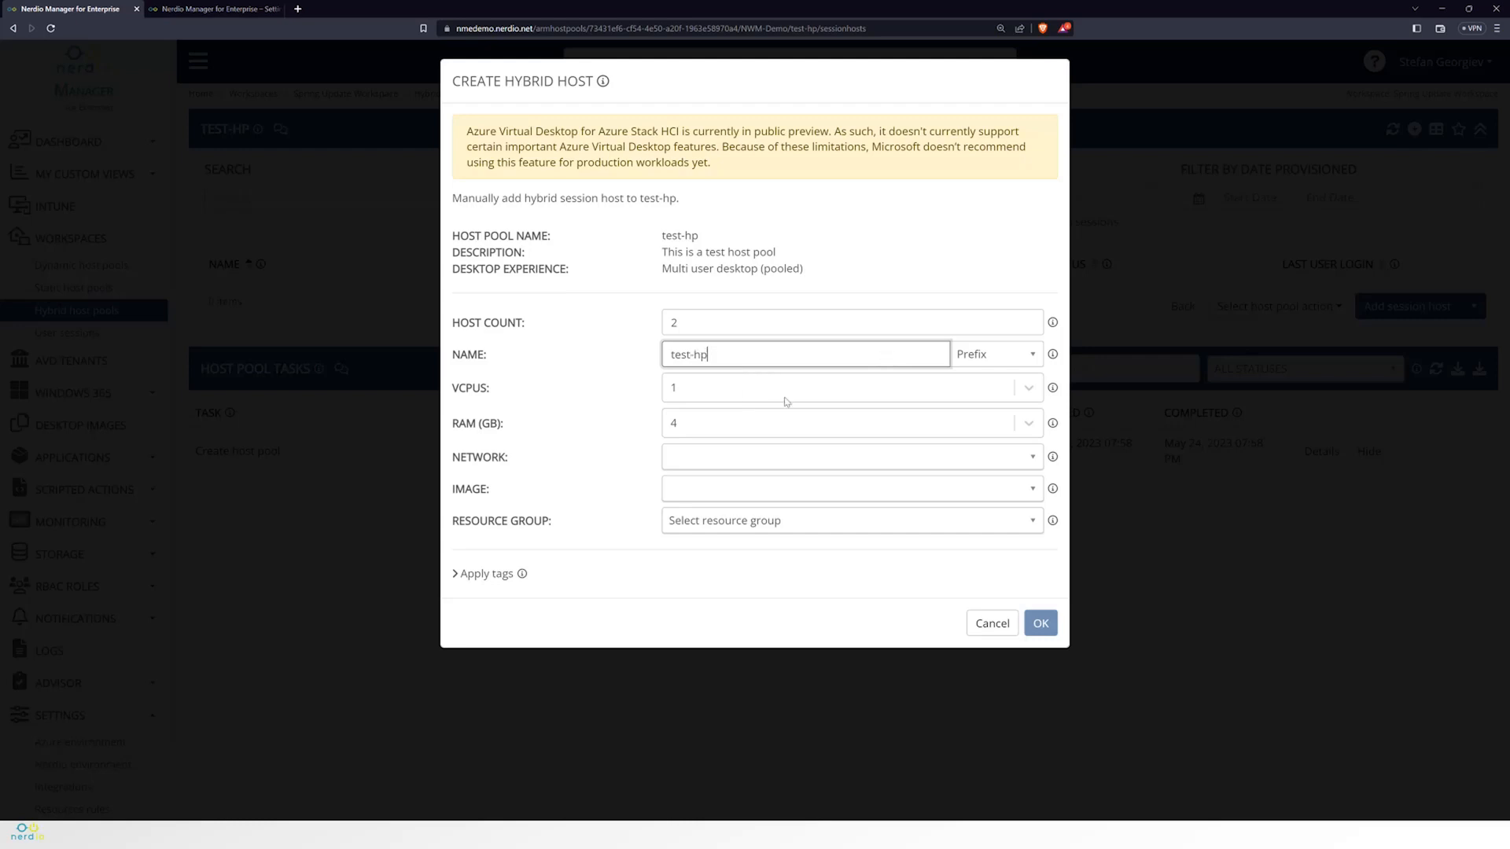
Set the hybrid hosts' size to 3 vCPUs and 8 GB of RAM
{"action": "left_click", "coordinate": [735, 393]}
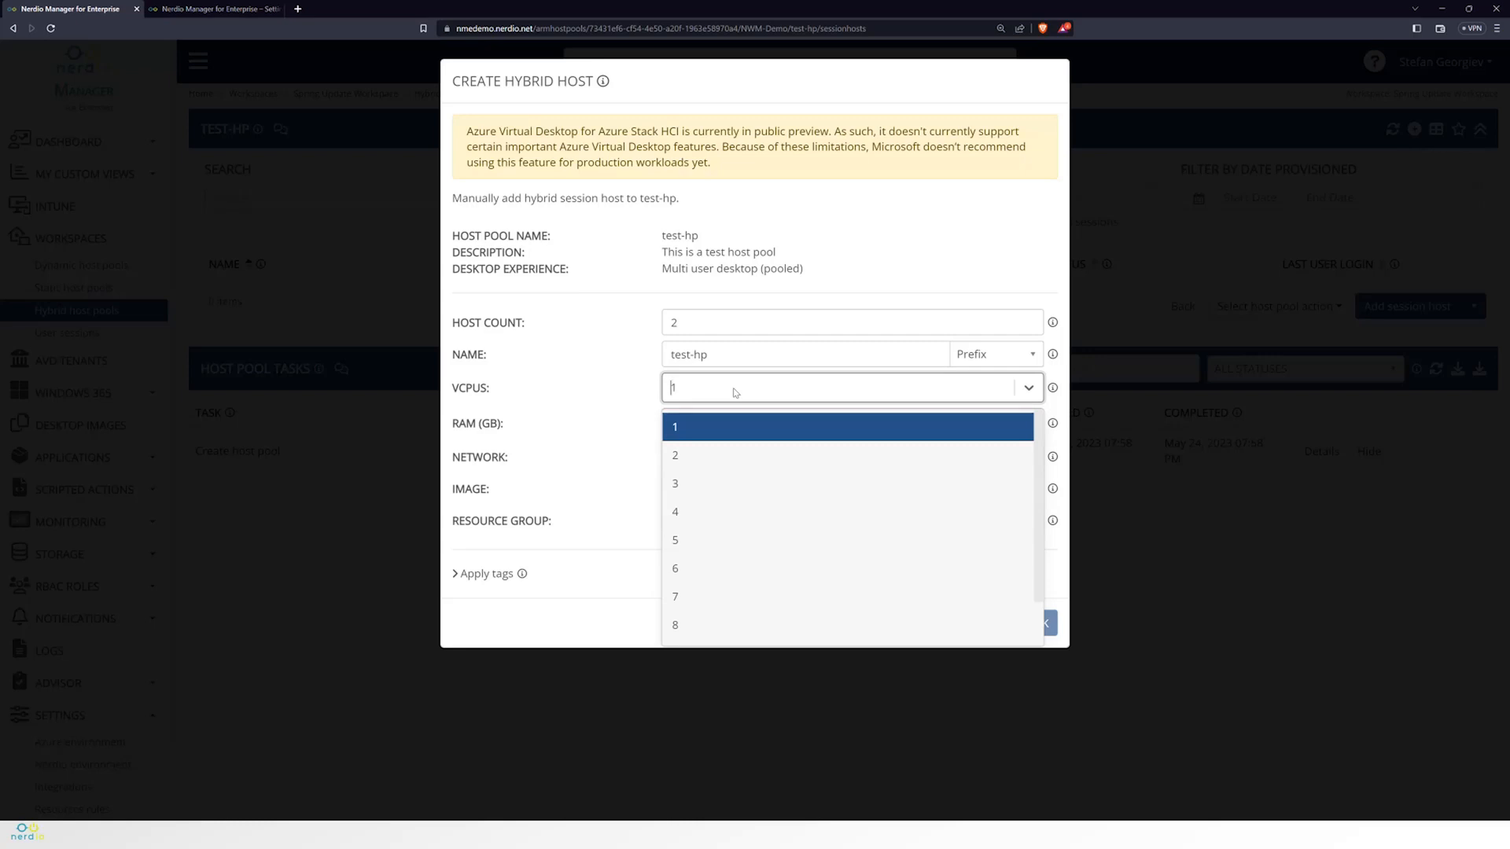
{"action": "scroll", "coordinate": [715, 551], "scroll_direction": "down", "scroll_amount": 1}
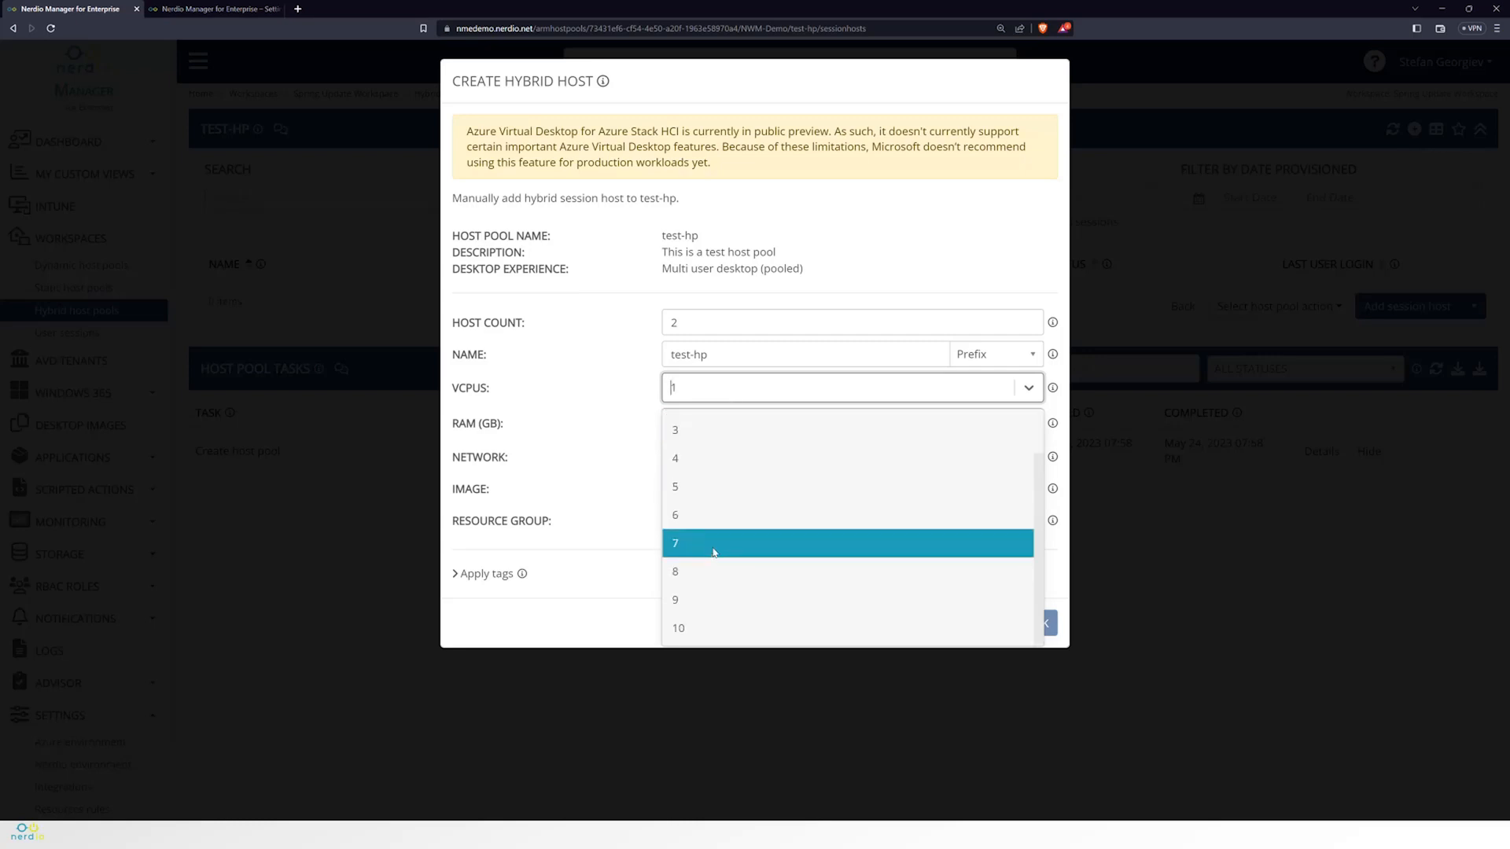
{"action": "scroll", "coordinate": [714, 551], "scroll_direction": "up", "scroll_amount": 1}
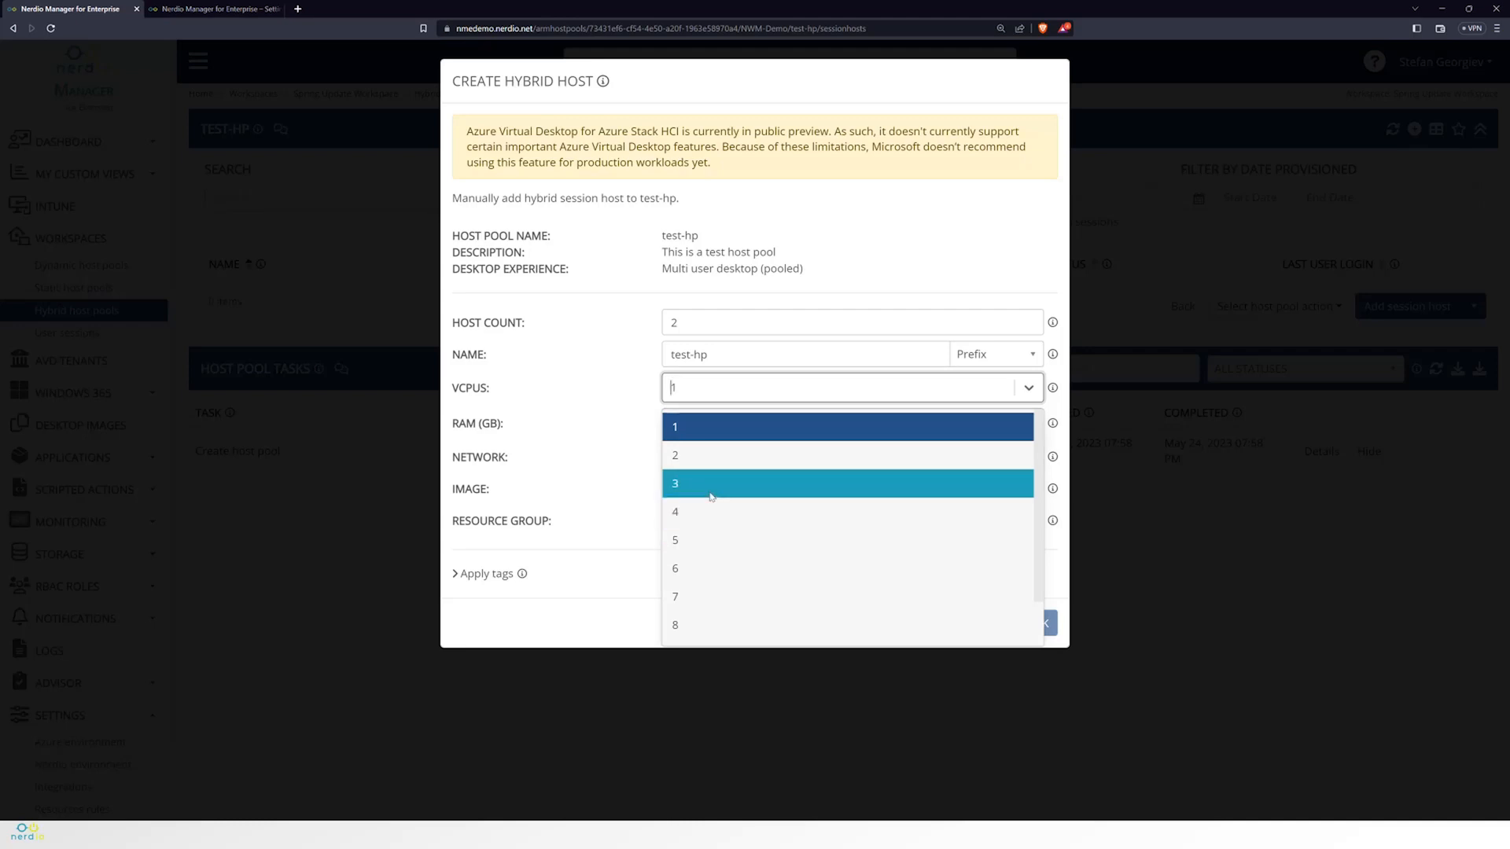
{"action": "left_click", "coordinate": [716, 483]}
{"action": "left_click", "coordinate": [724, 426]}
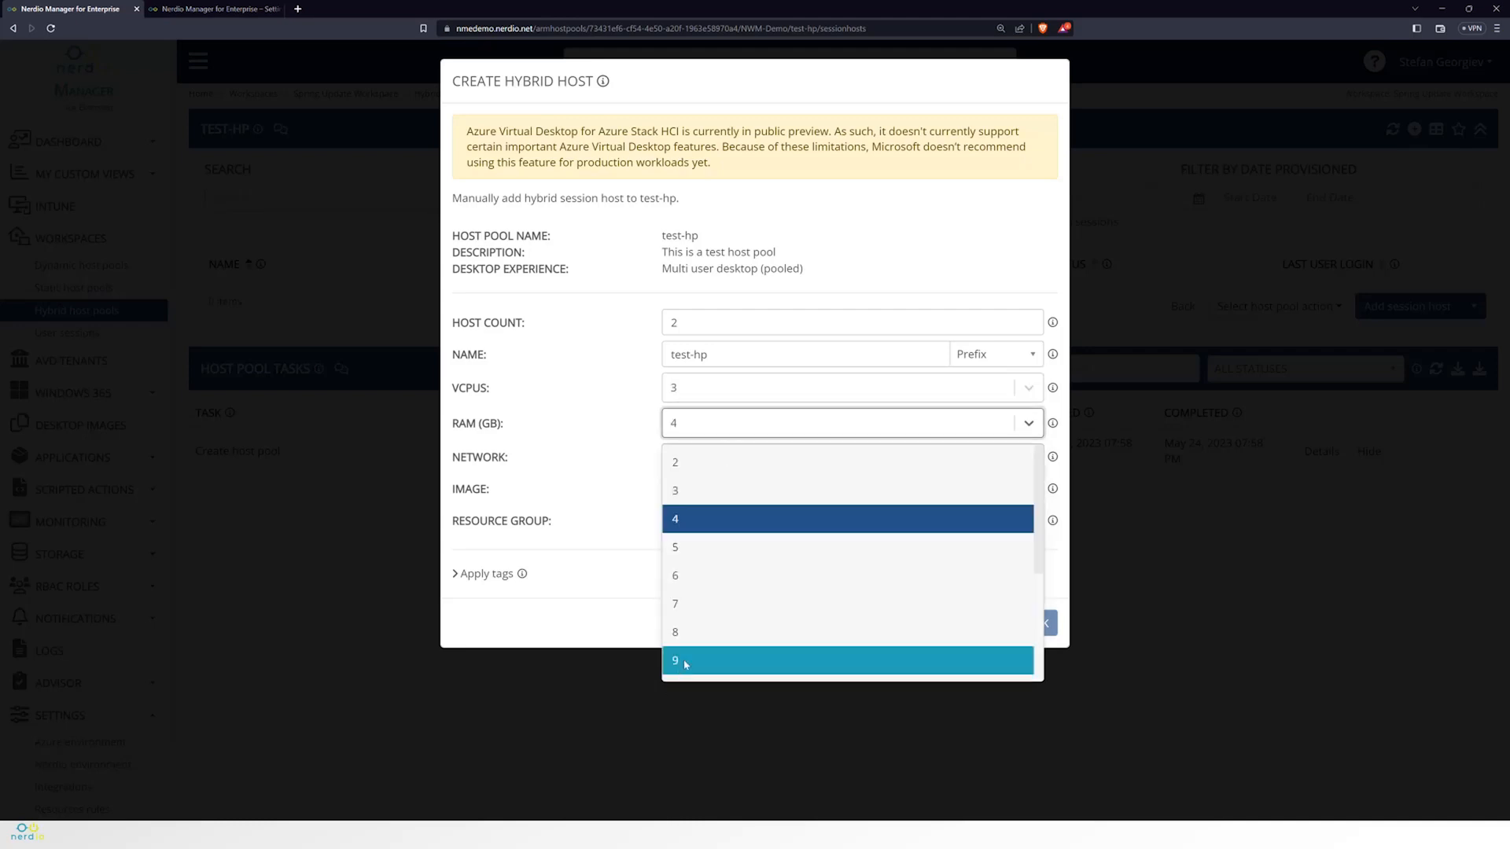
{"action": "left_click", "coordinate": [695, 636]}
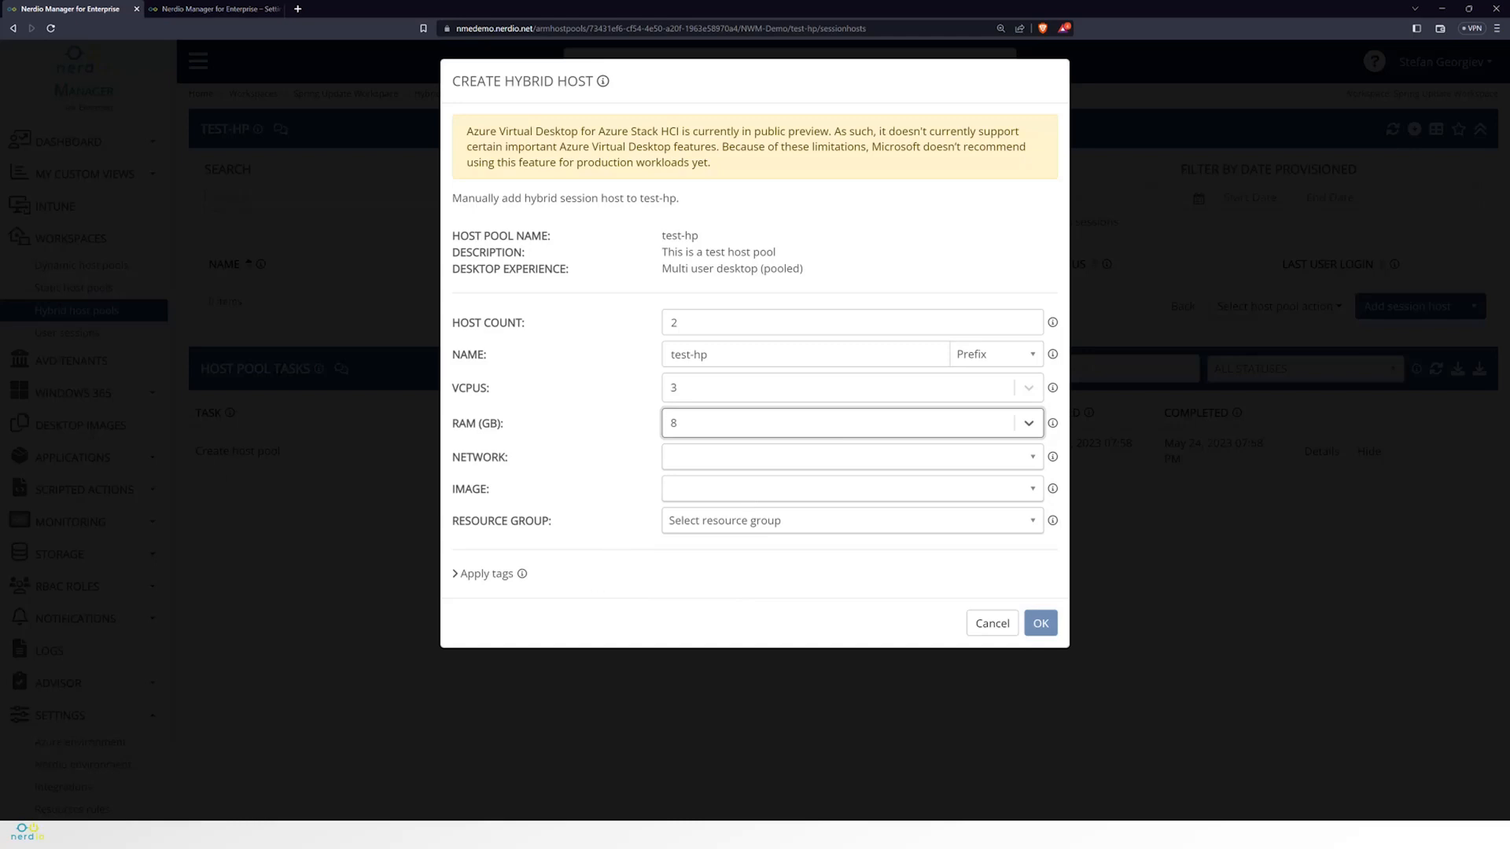
Choose the nerdiohciexternal network and the unmanaged Stack HCI image win11-21h2-avd (win11Ent21H2-01) - Gen2 for the hybrid hosts
{"action": "key", "text": "ctrl+minus"}
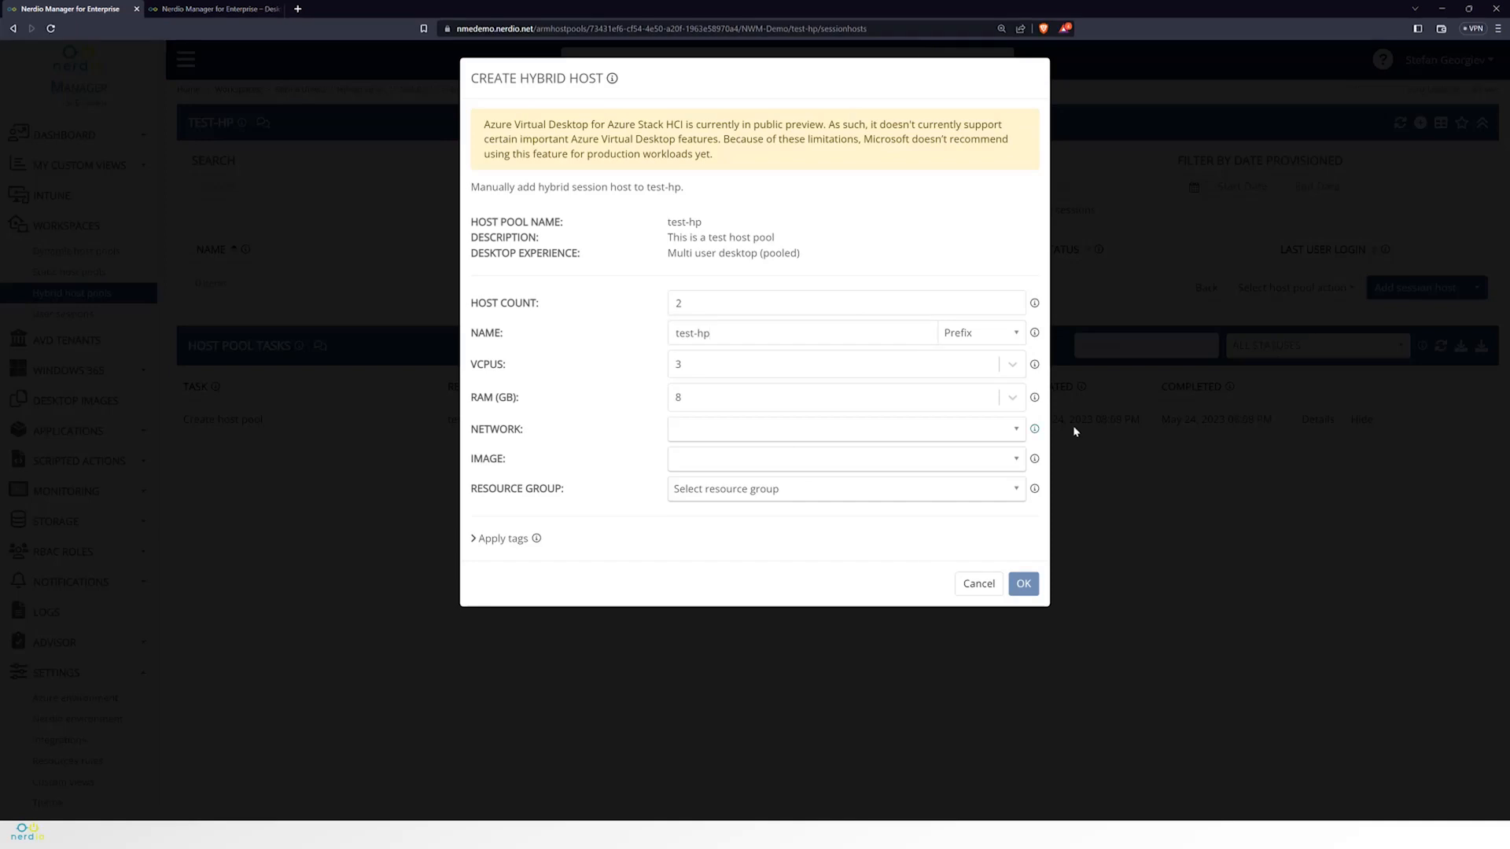
{"action": "left_click", "coordinate": [1017, 432]}
{"action": "left_click", "coordinate": [776, 479]}
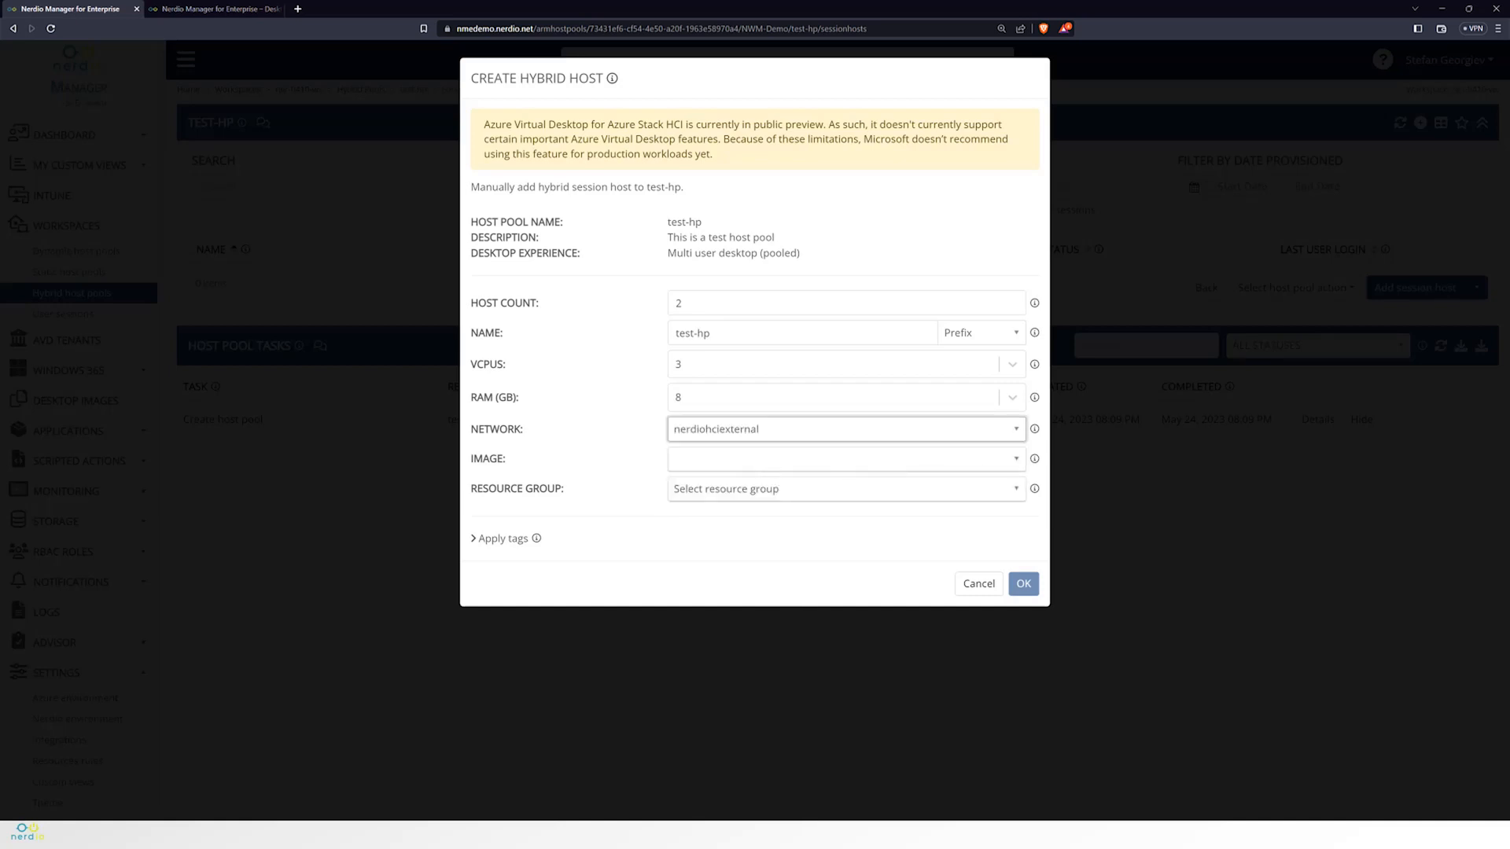
{"action": "key", "text": "Tab"}
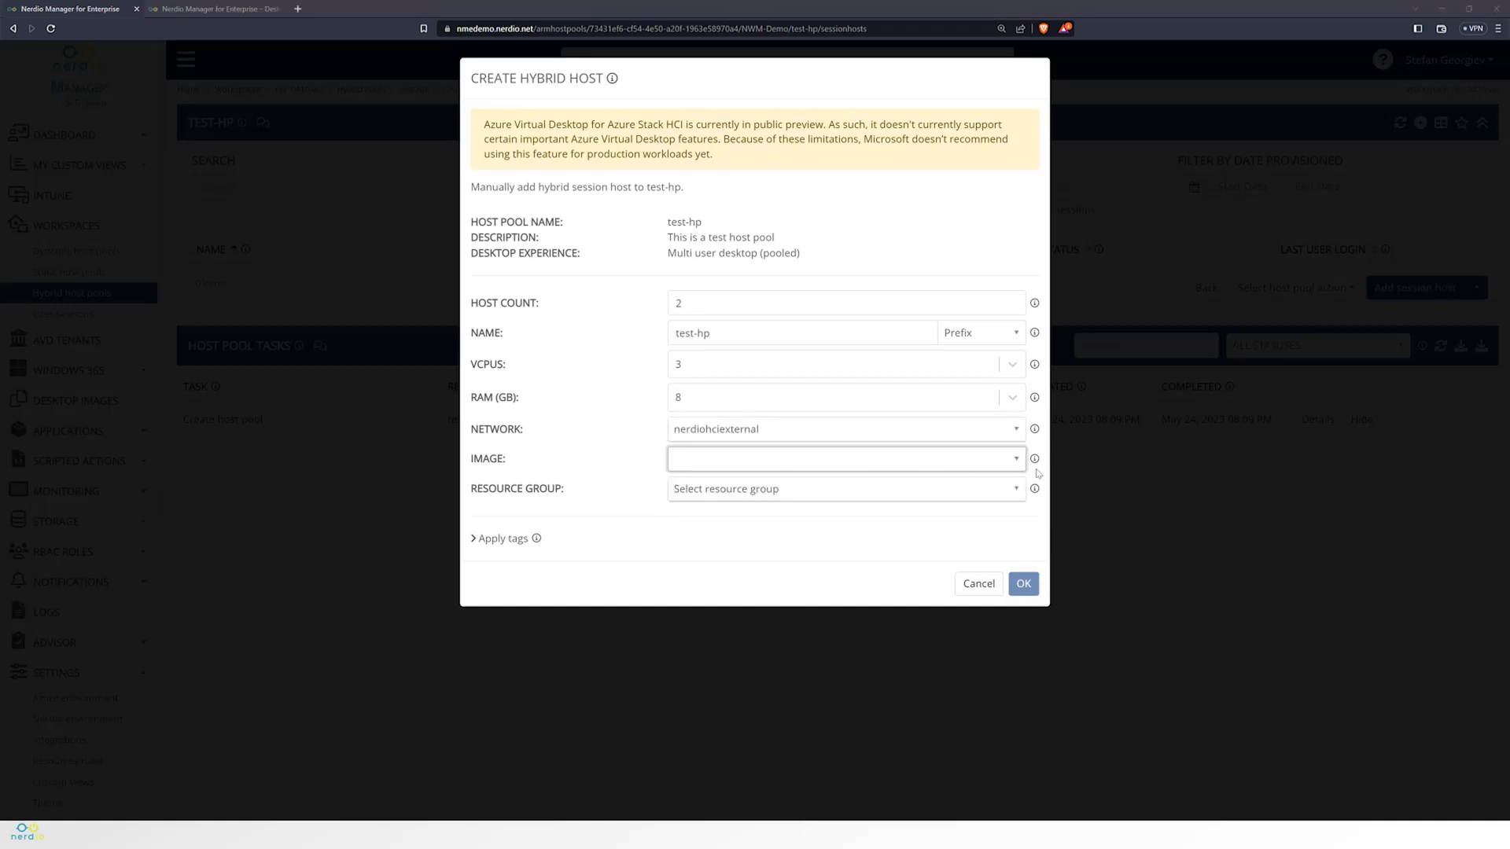
{"action": "left_click", "coordinate": [1016, 460]}
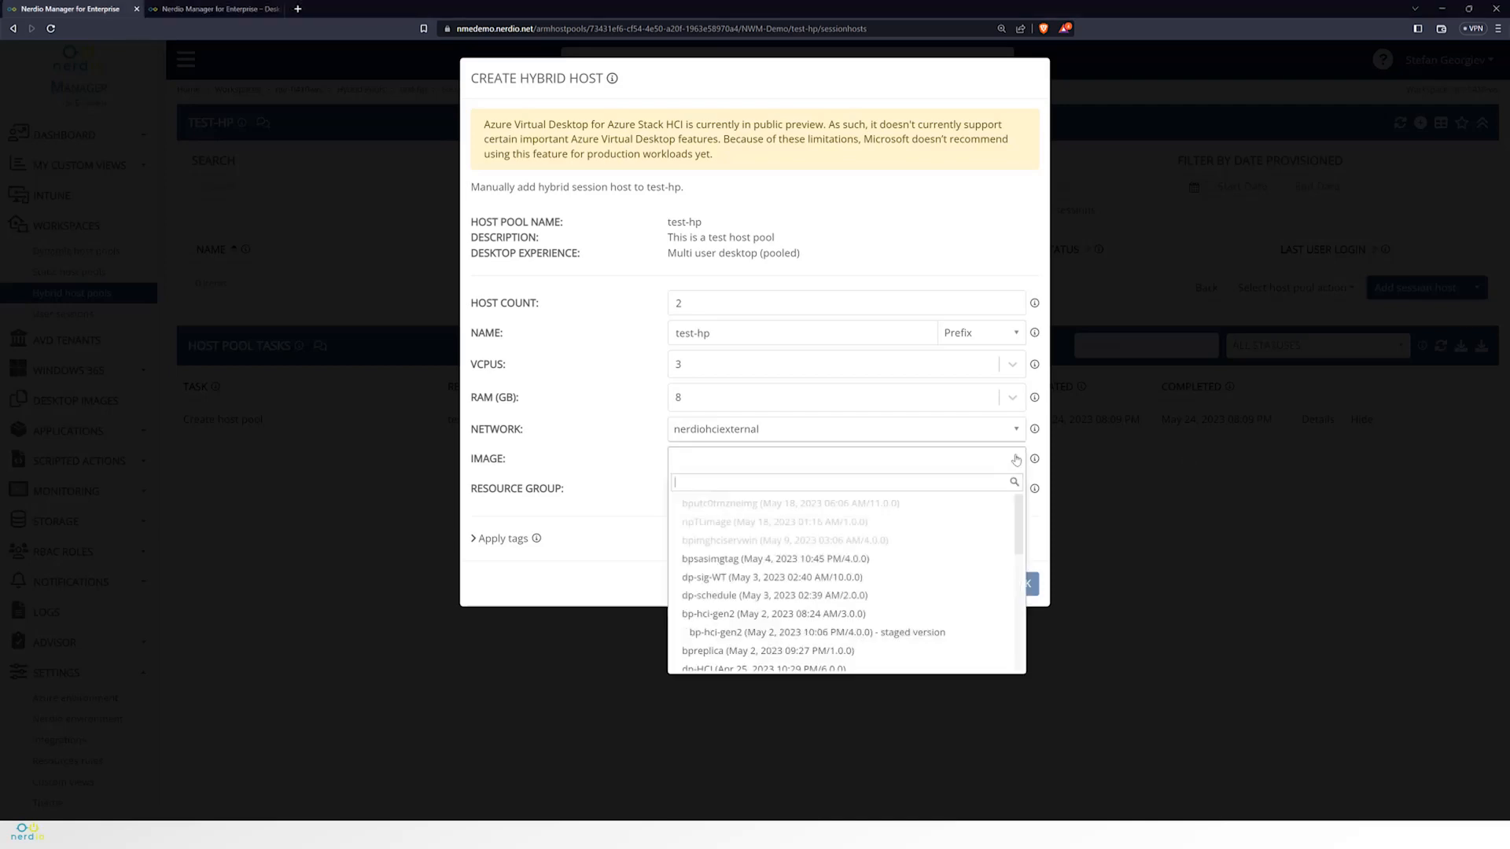
{"action": "left_click_drag", "start_coordinate": [1020, 541], "coordinate": [1031, 650]}
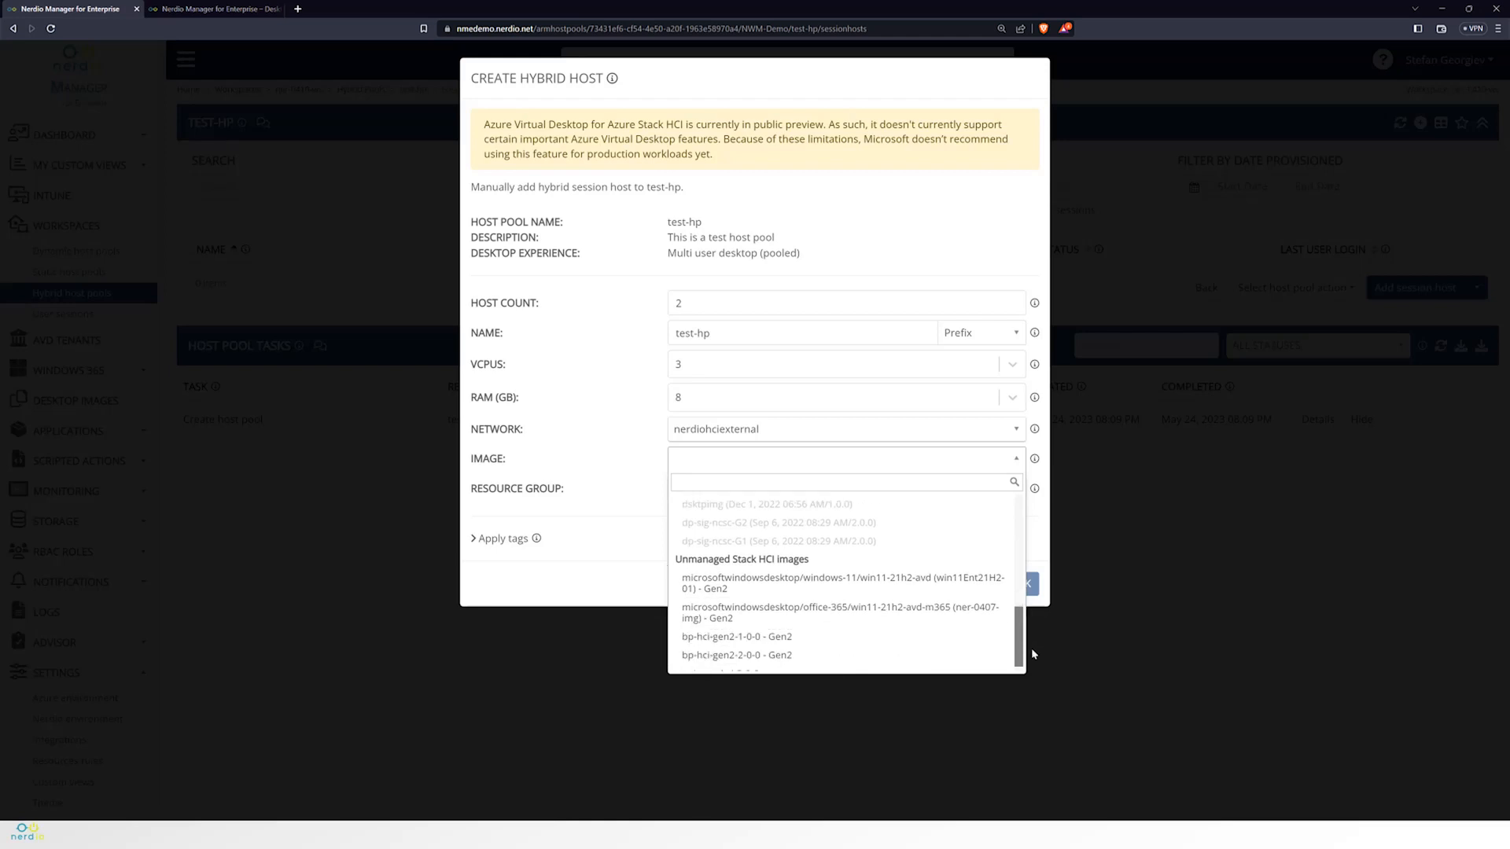
{"action": "left_click", "coordinate": [772, 589]}
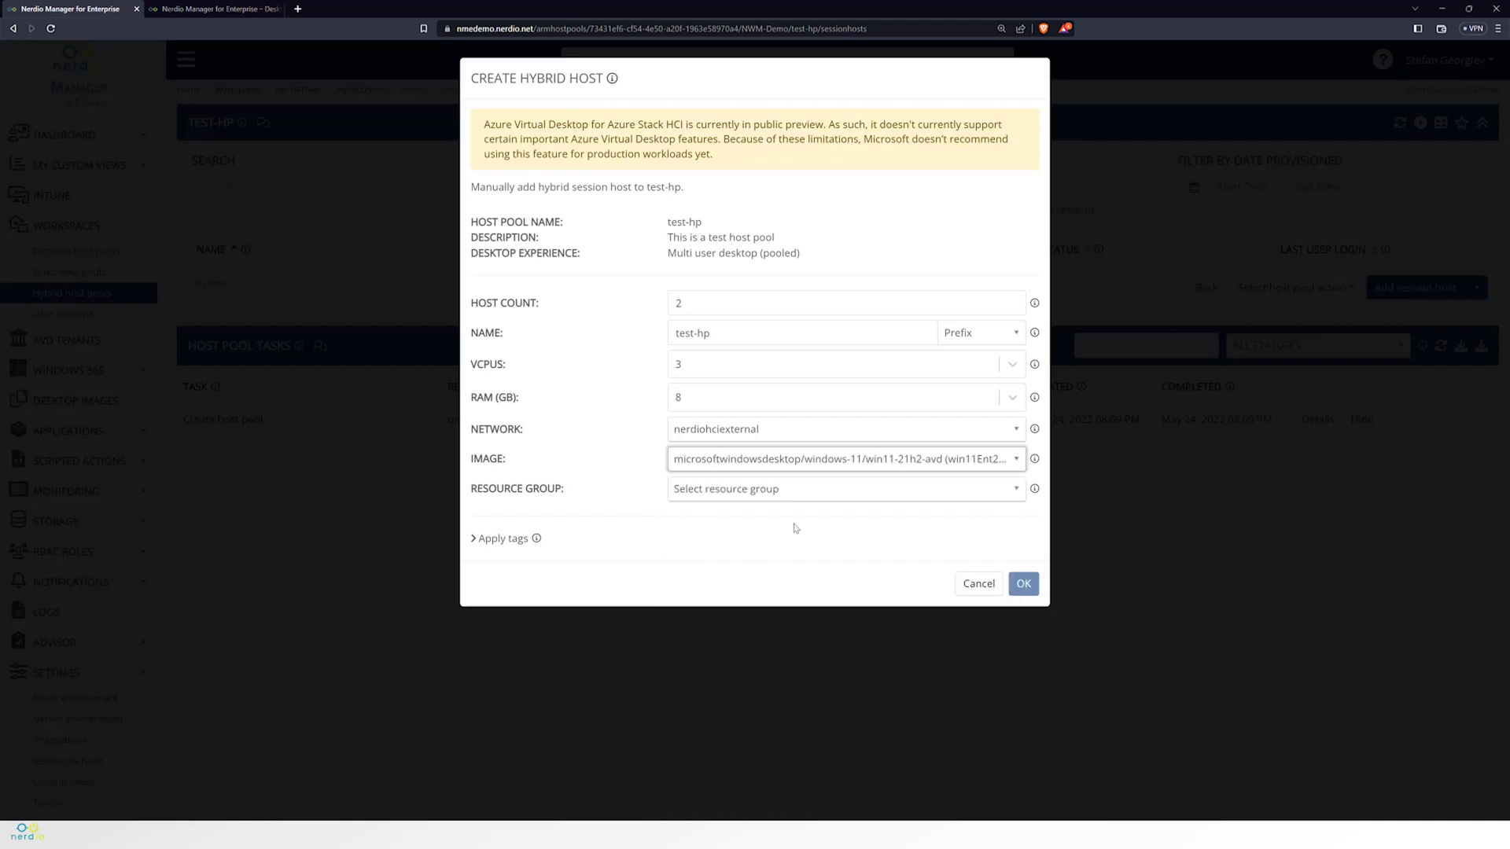
Assign the hybrid hosts to the AARB-RG resource group and submit their creation
{"action": "left_click", "coordinate": [859, 489]}
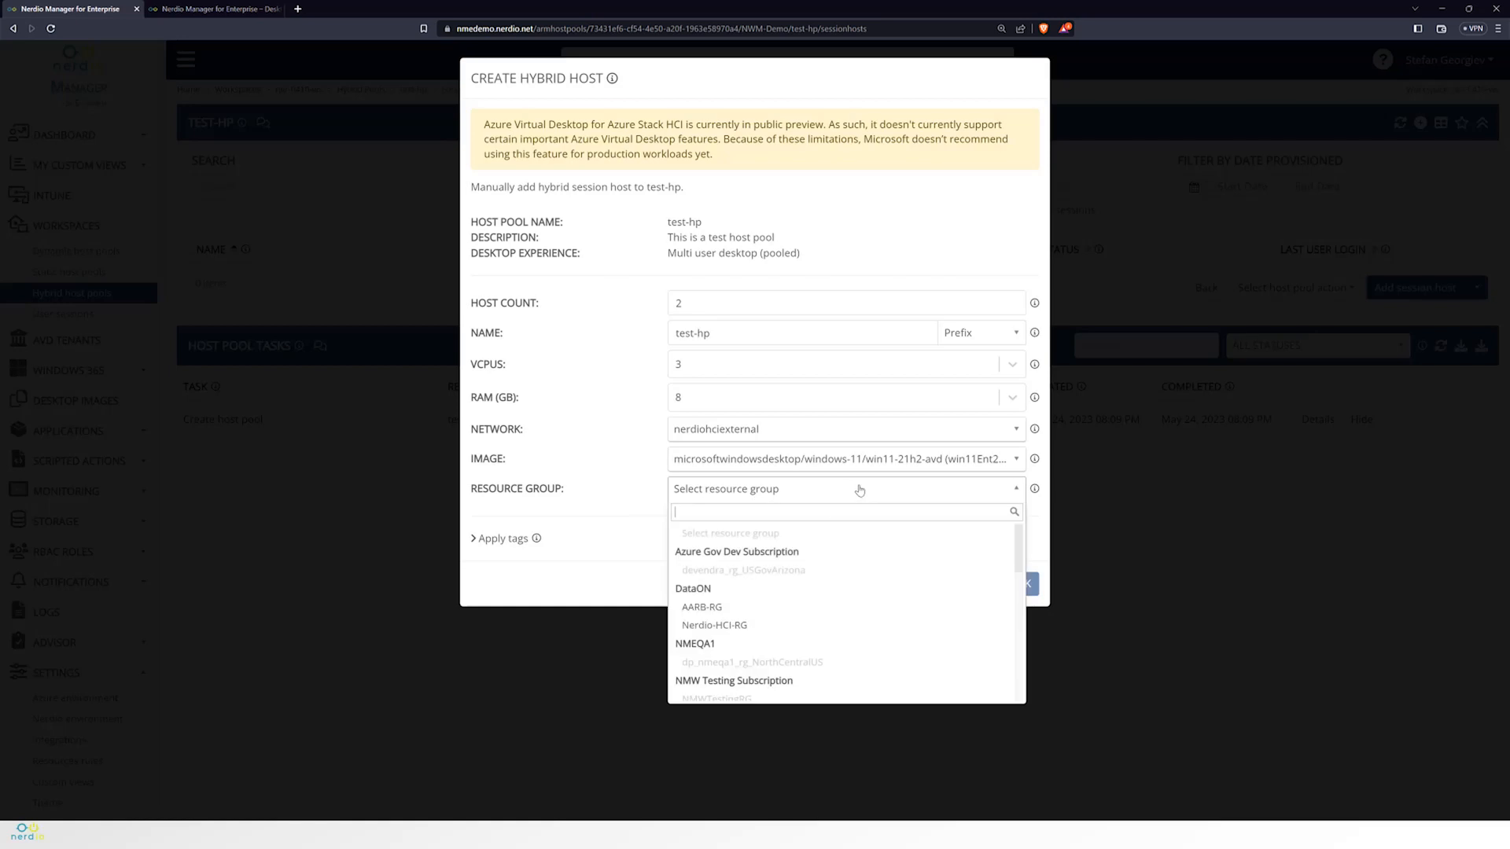
{"action": "left_click", "coordinate": [706, 608]}
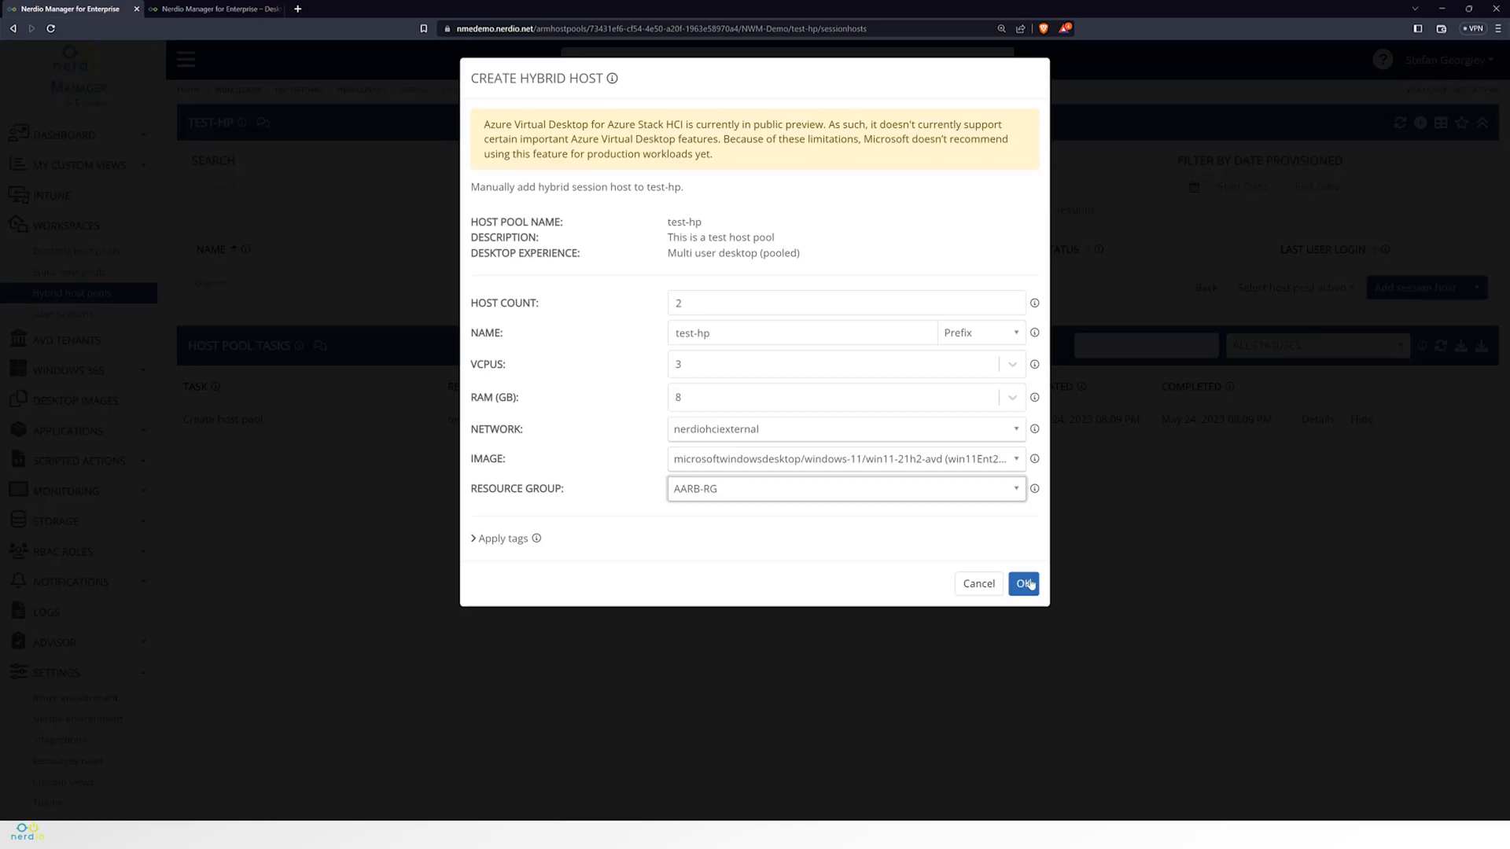
{"action": "left_click", "coordinate": [1024, 585]}
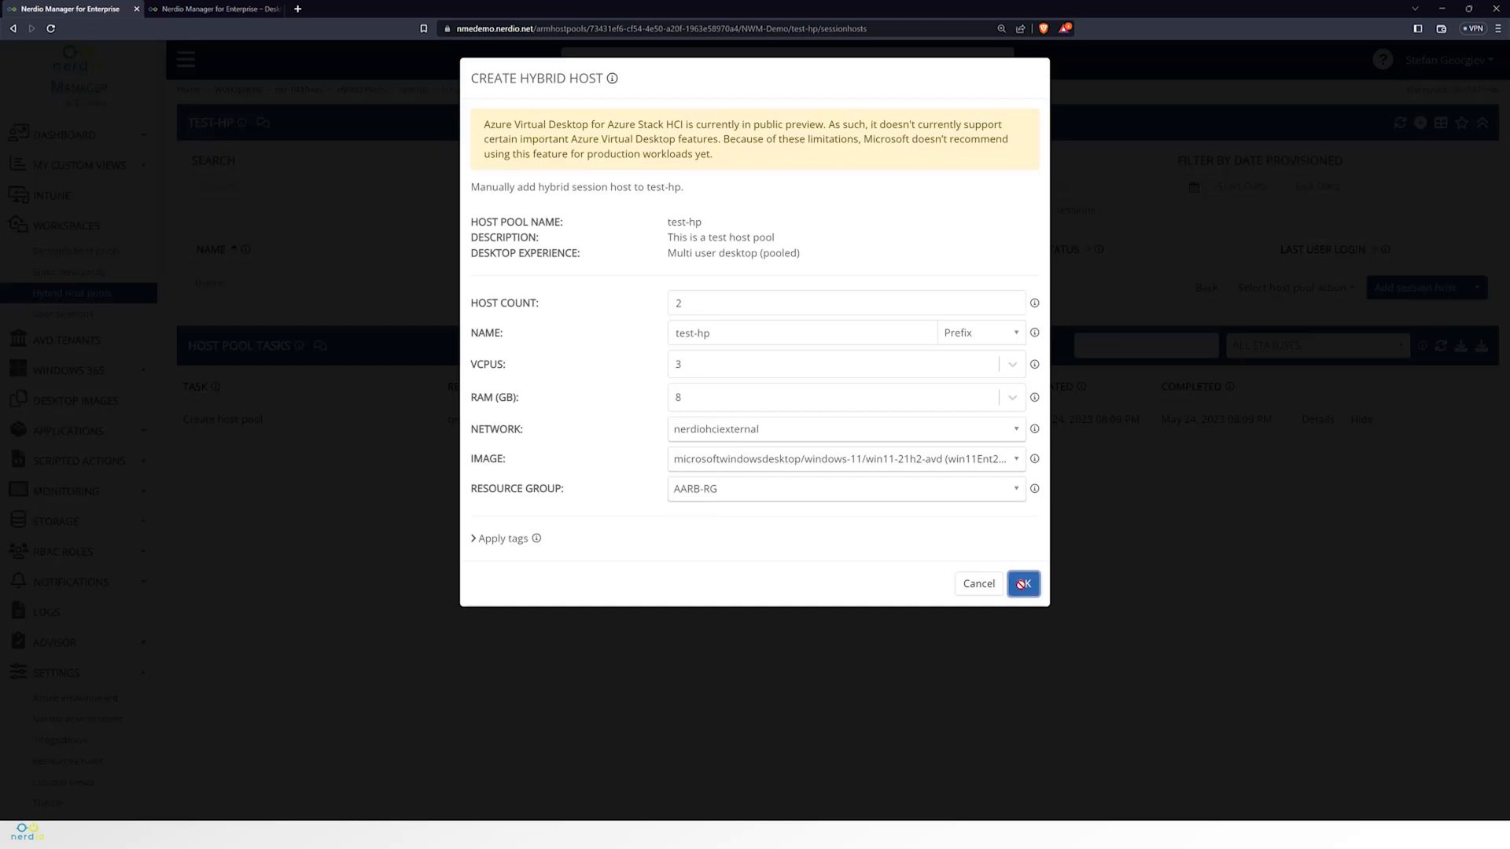